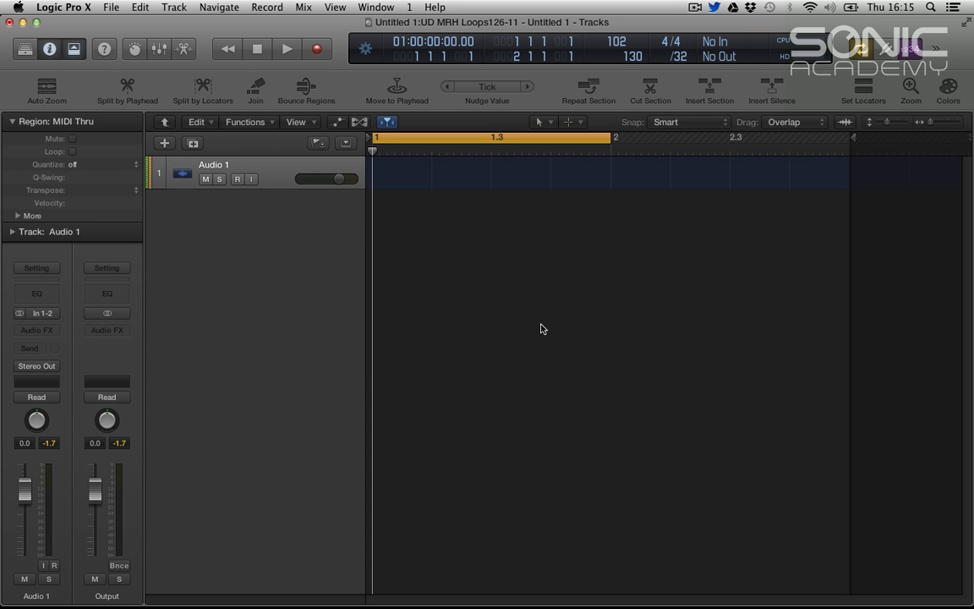
Step: Open the REX loops folder in Finder and drop UD MRH Loops126-10.rx2 on Audio 1 at bar 1
{"action": "left_click", "coordinate": [637, 393]}
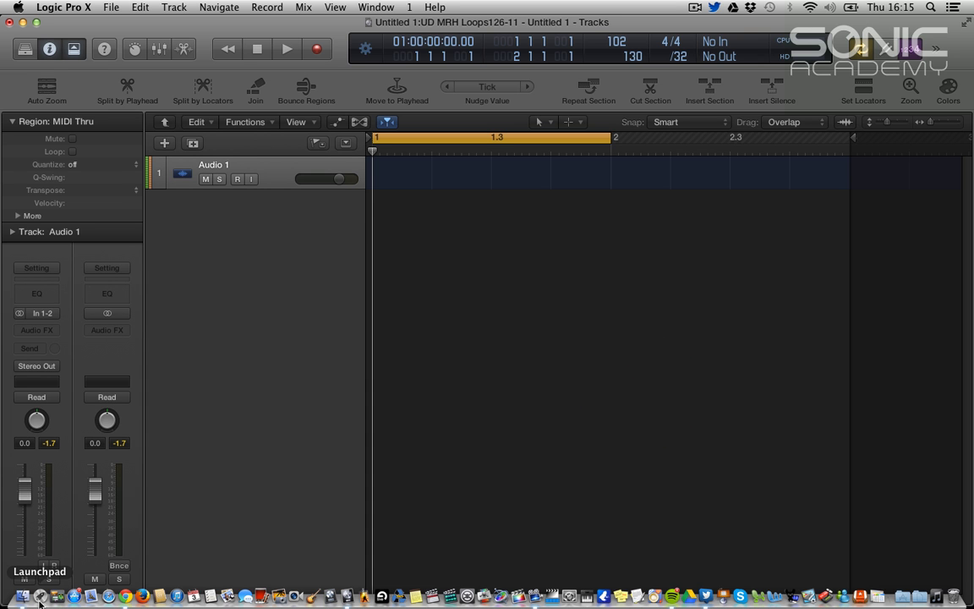
{"action": "left_click", "coordinate": [22, 596]}
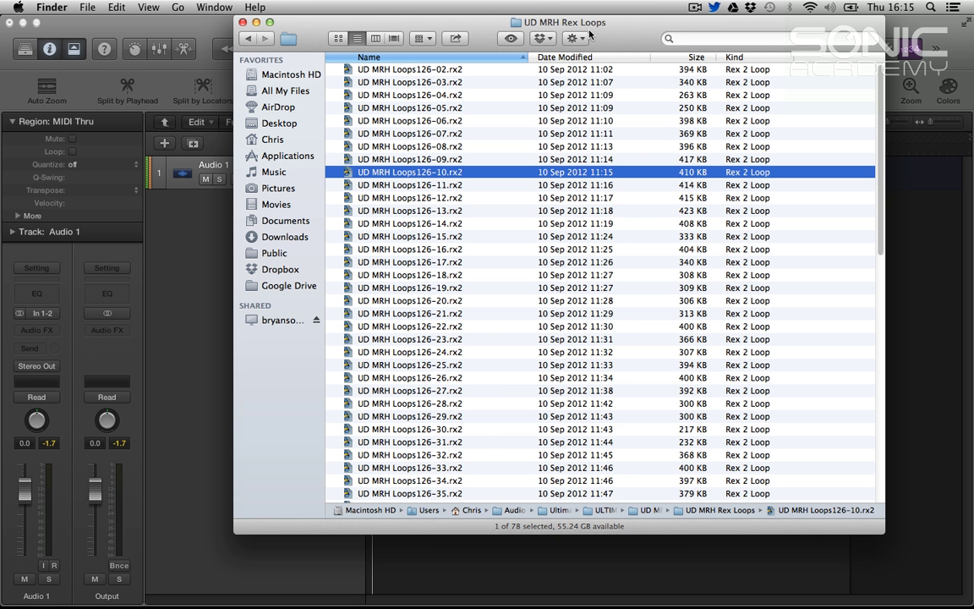
{"action": "left_click_drag", "start_coordinate": [590, 35], "coordinate": [909, 59]}
{"action": "left_click", "coordinate": [779, 199]}
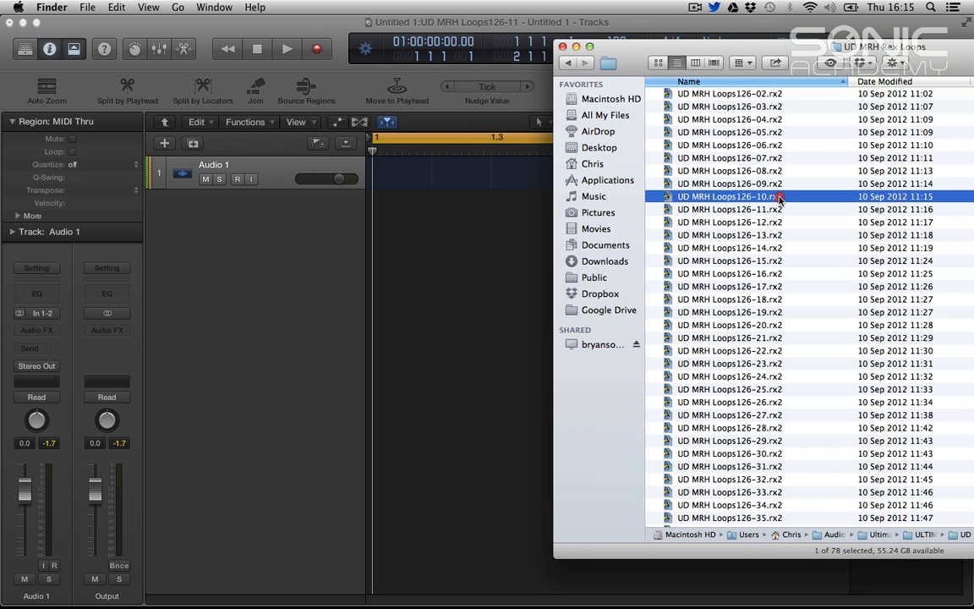
{"action": "left_click_drag", "start_coordinate": [779, 198], "coordinate": [403, 169]}
{"action": "left_click", "coordinate": [416, 196]}
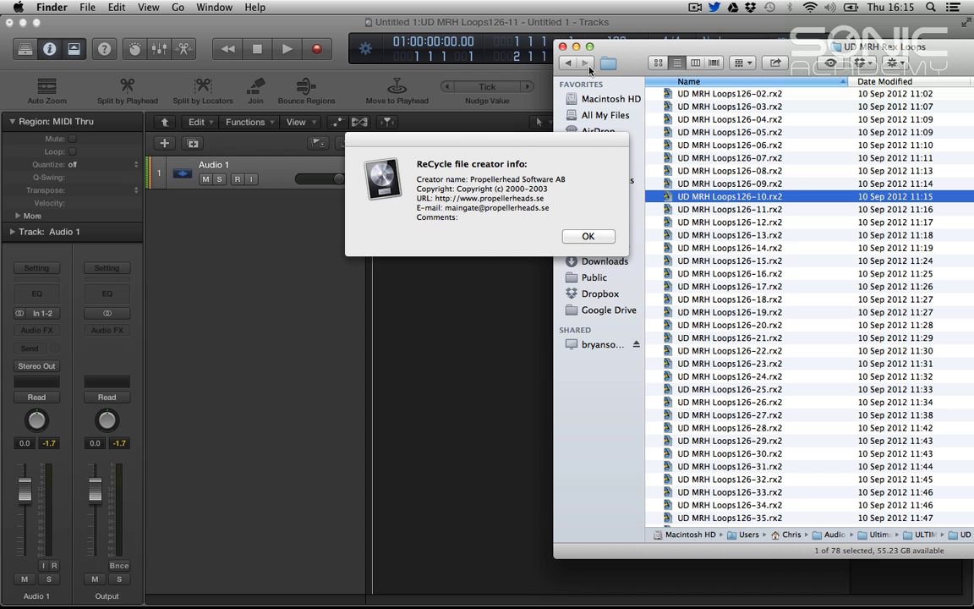
Step: Dismiss the ReCycle info notice and set the import Fix Method to Don't Fix
{"action": "left_click", "coordinate": [590, 235]}
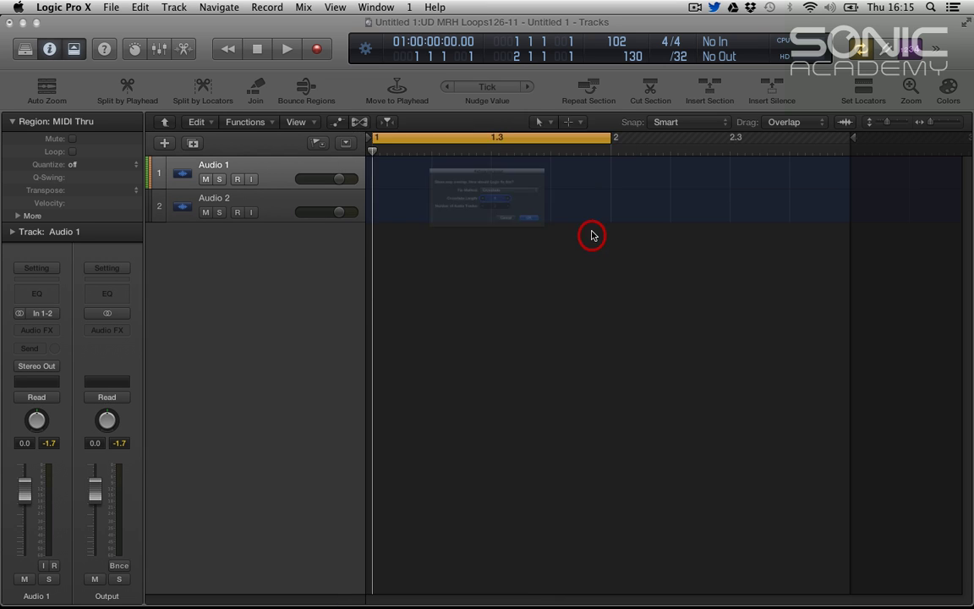
{"action": "left_click_drag", "start_coordinate": [539, 134], "coordinate": [532, 238]}
{"action": "left_click", "coordinate": [551, 276]}
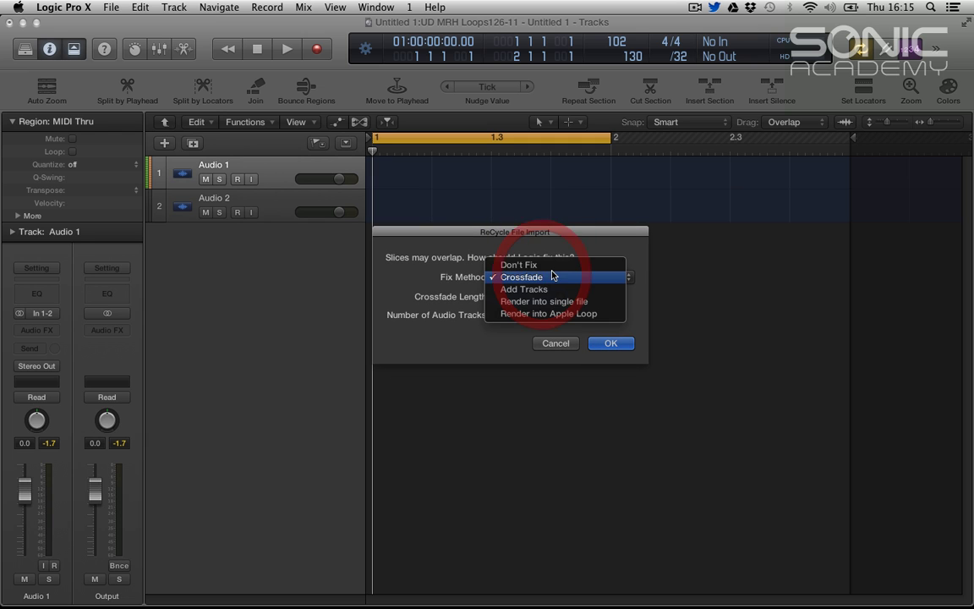
{"action": "left_click", "coordinate": [554, 265]}
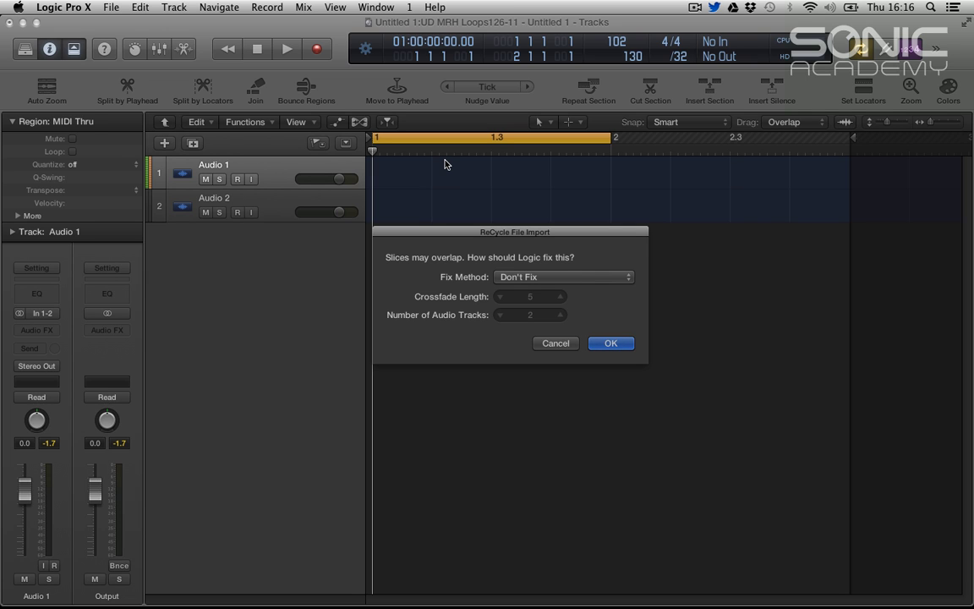
{"action": "left_click", "coordinate": [624, 278]}
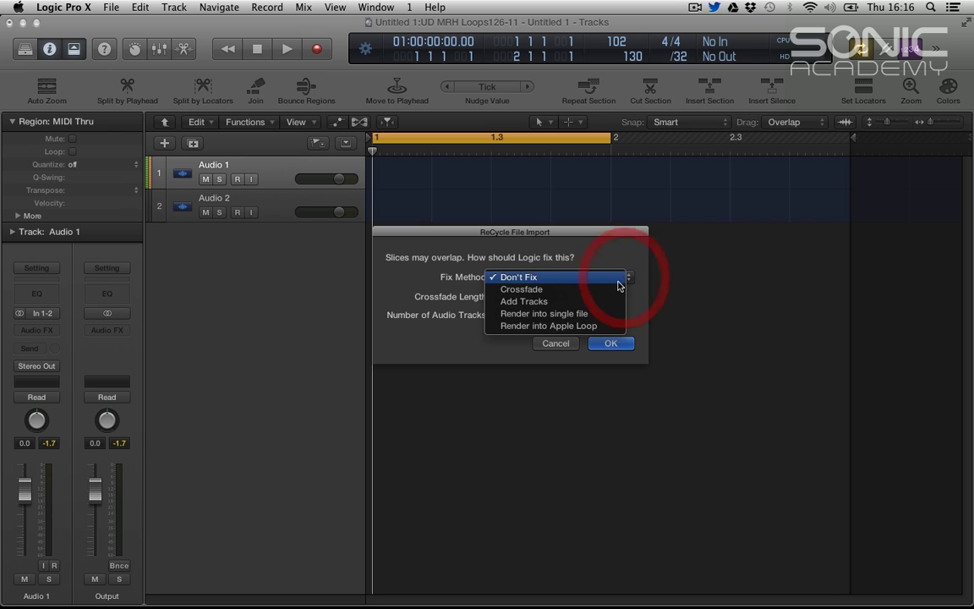
{"action": "left_click", "coordinate": [610, 302]}
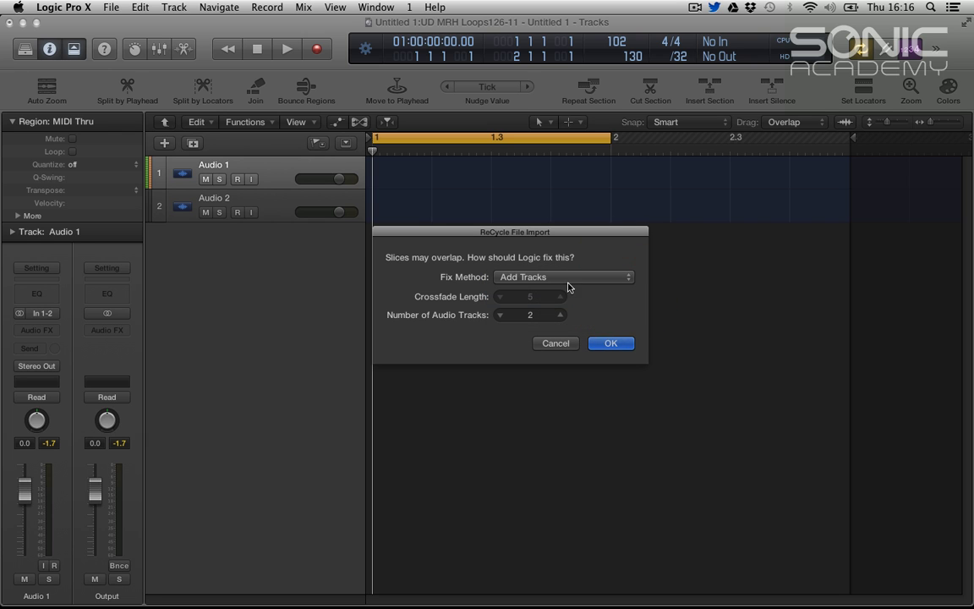
{"action": "left_click", "coordinate": [256, 211]}
{"action": "left_click", "coordinate": [575, 277]}
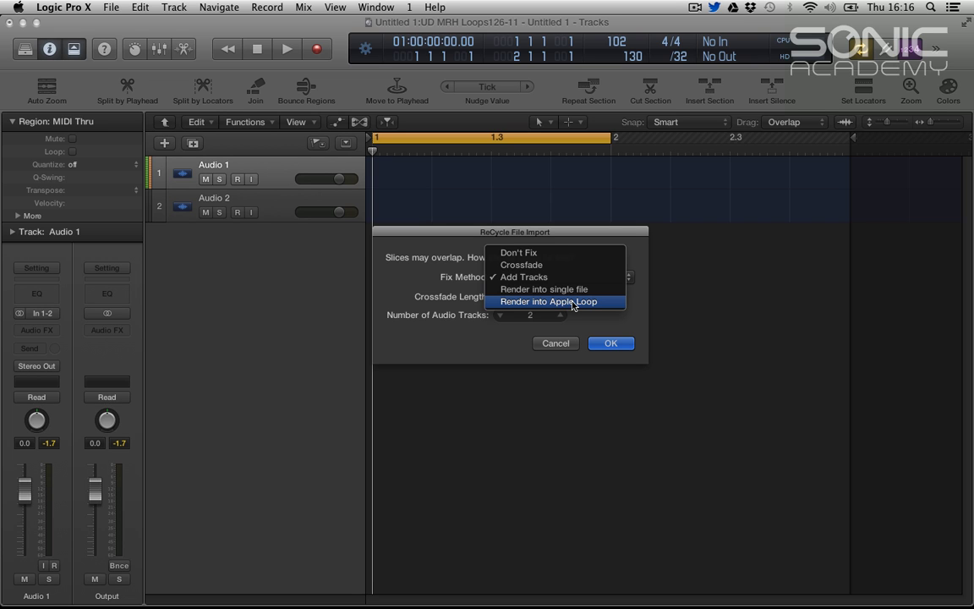
{"action": "left_click", "coordinate": [548, 252]}
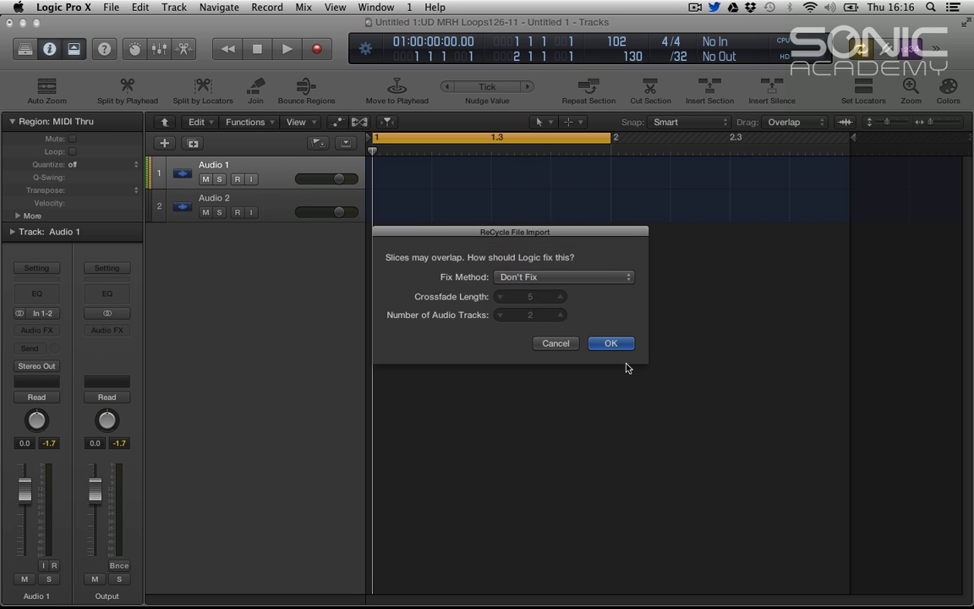
Step: Confirm the ReCycle import and audition the imported UD MRH Loops126-10 region
{"action": "left_click", "coordinate": [623, 348]}
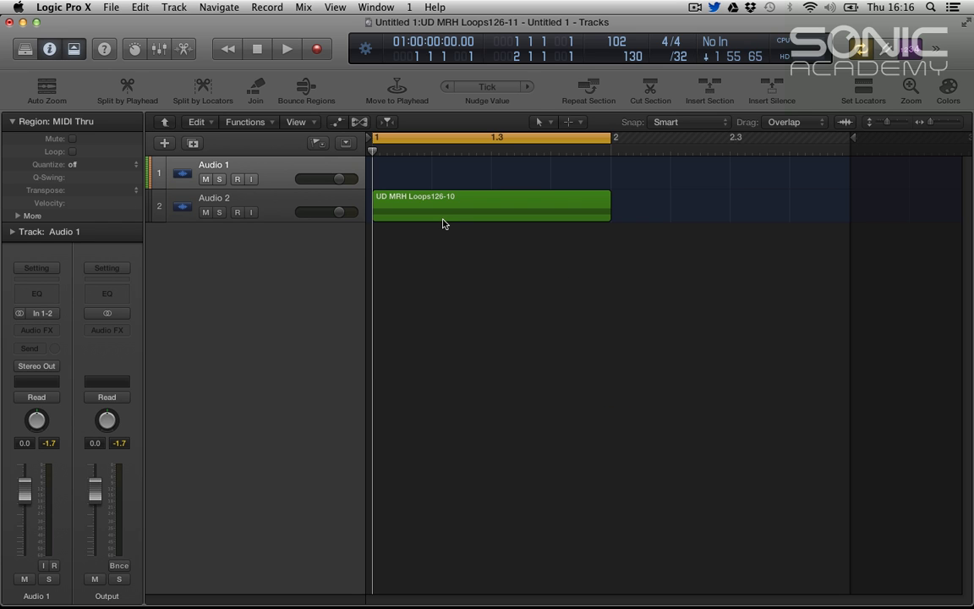
{"action": "left_click", "coordinate": [419, 201]}
{"action": "key", "text": "space"}
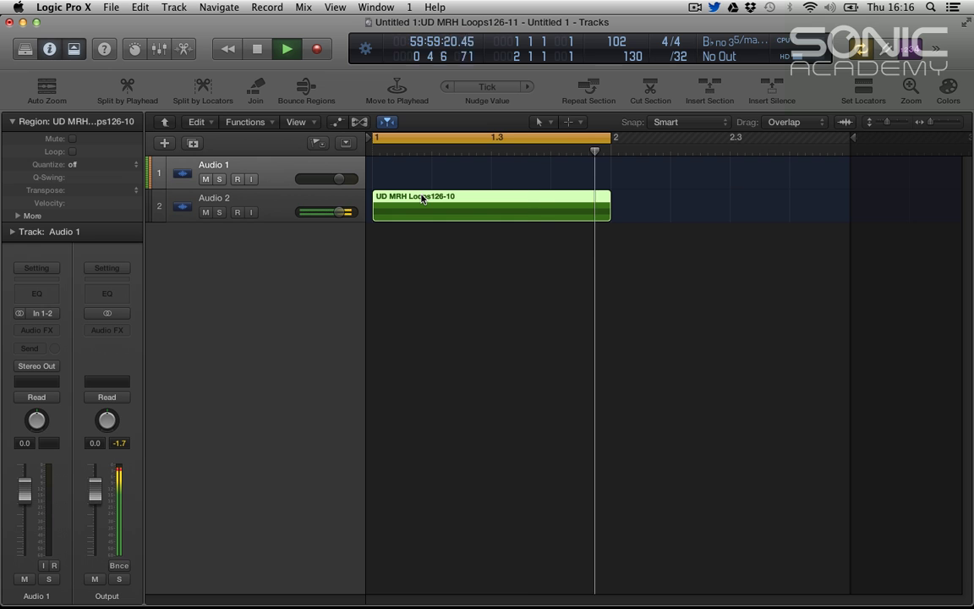
{"action": "key", "text": "space"}
Step: Unpack the loop into its 13 slice regions, zoom in, and select the first slices
{"action": "key", "text": "super+z"}
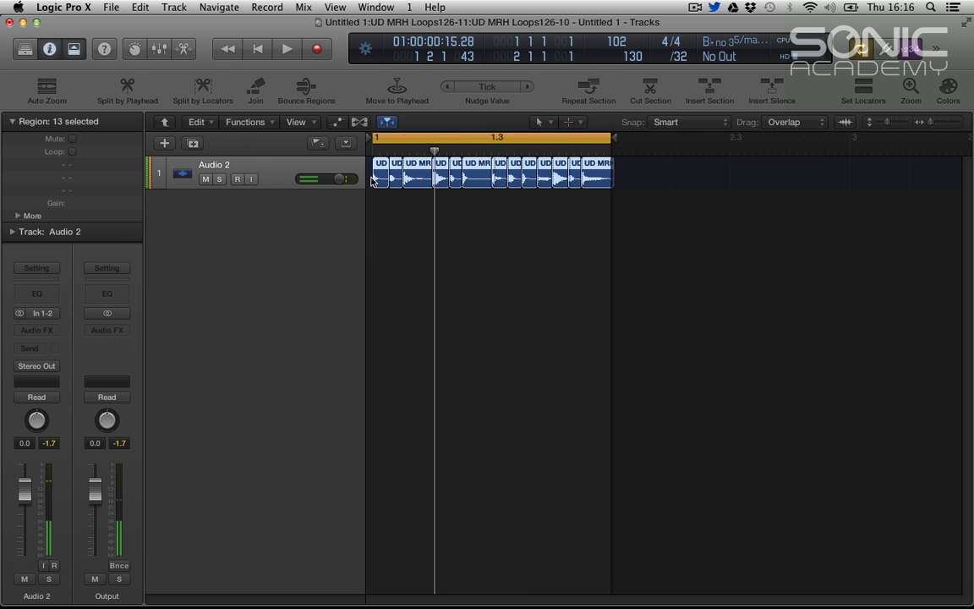
{"action": "key", "text": "super+Right"}
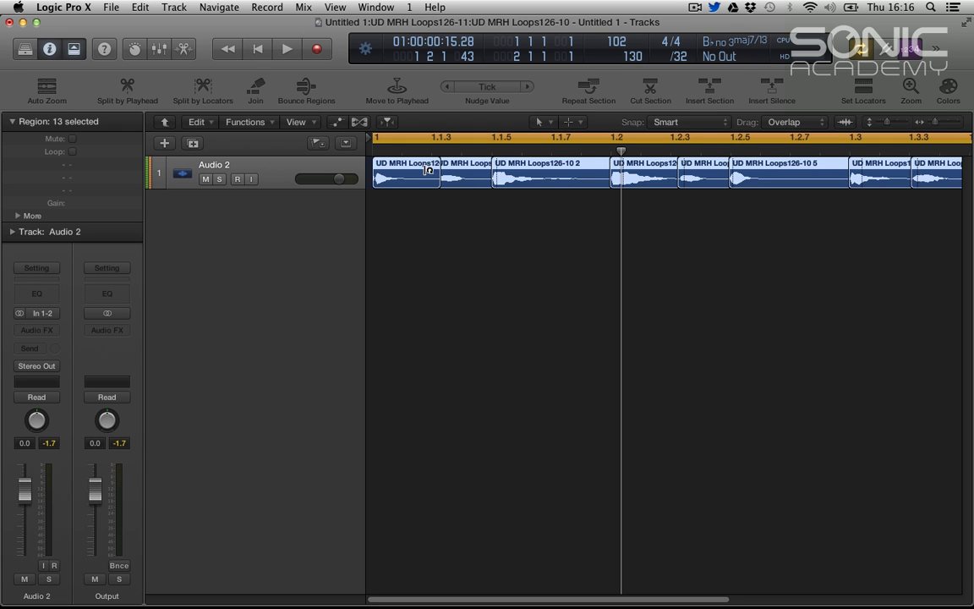
{"action": "left_click", "coordinate": [457, 196]}
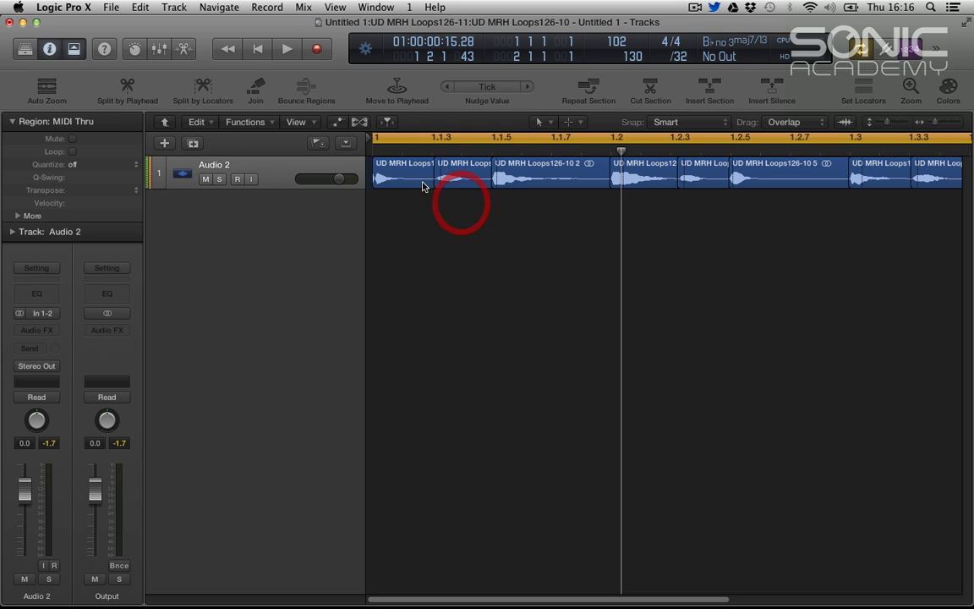
{"action": "left_click", "coordinate": [422, 180]}
{"action": "left_click", "coordinate": [472, 184]}
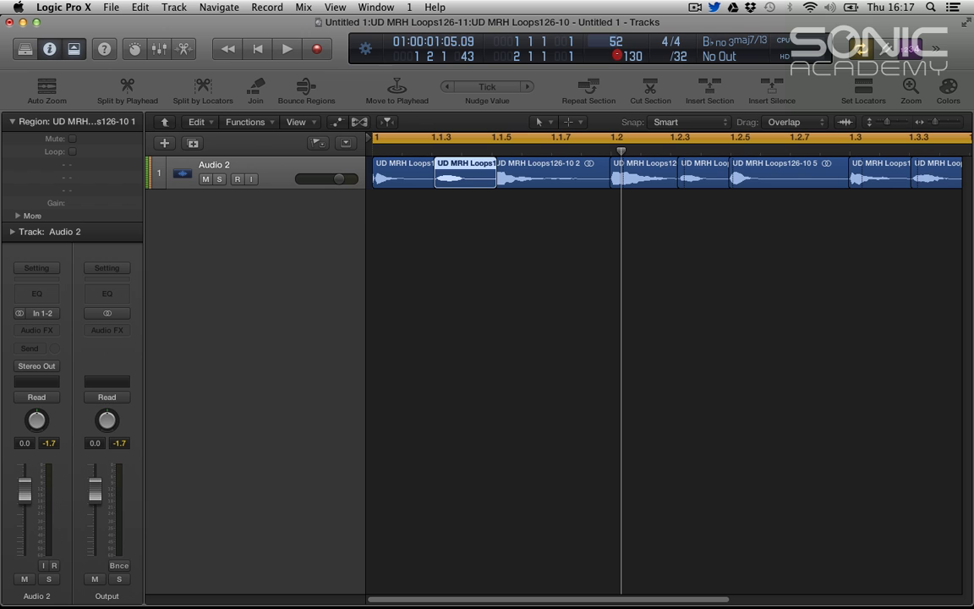
Step: Nudge the project tempo to 92 BPM and audition the sliced loop
{"action": "left_click_drag", "start_coordinate": [618, 51], "coordinate": [621, 49]}
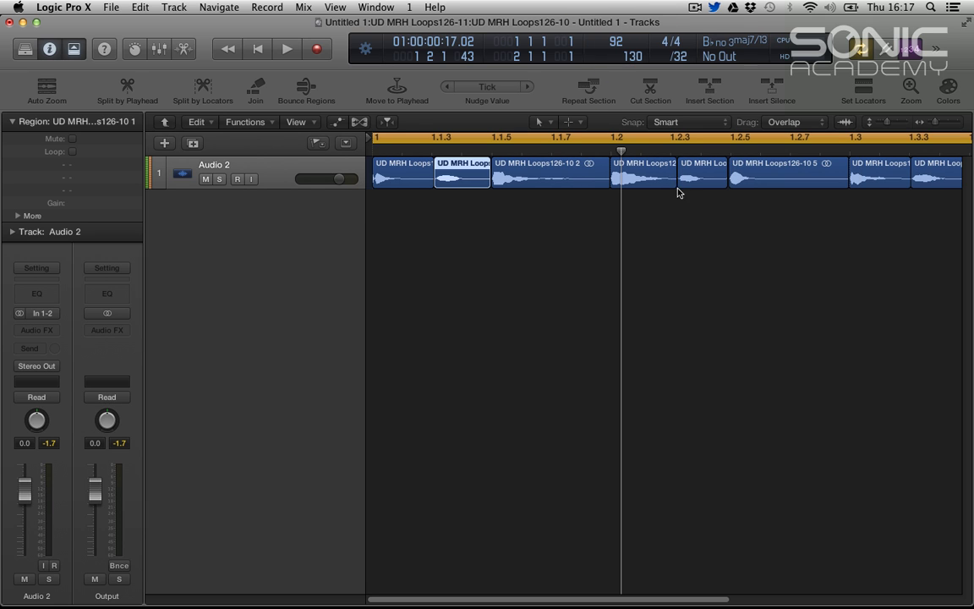
{"action": "key", "text": "Return"}
{"action": "key", "text": "space"}
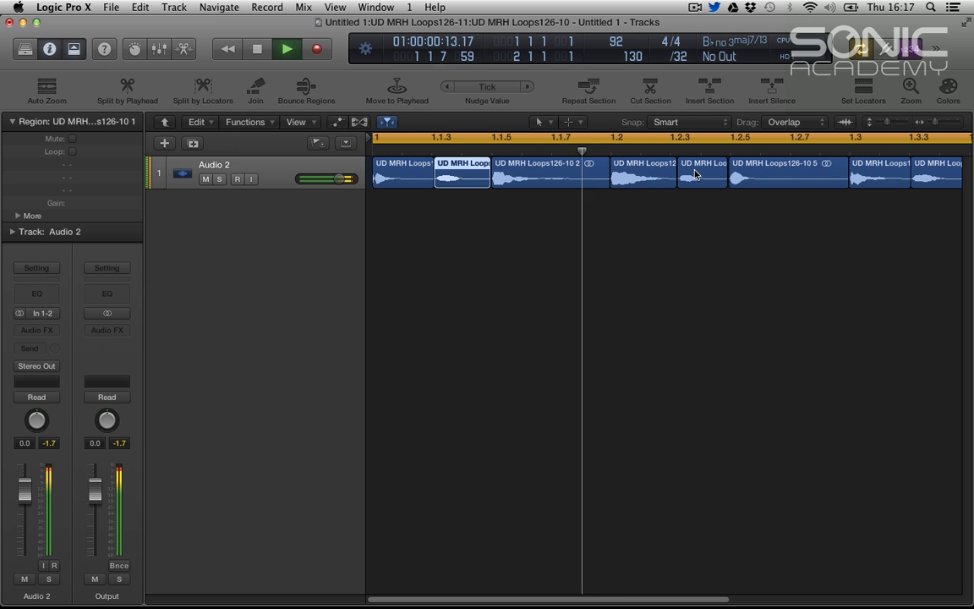
{"action": "key", "text": "super+Left"}
{"action": "key", "text": "space"}
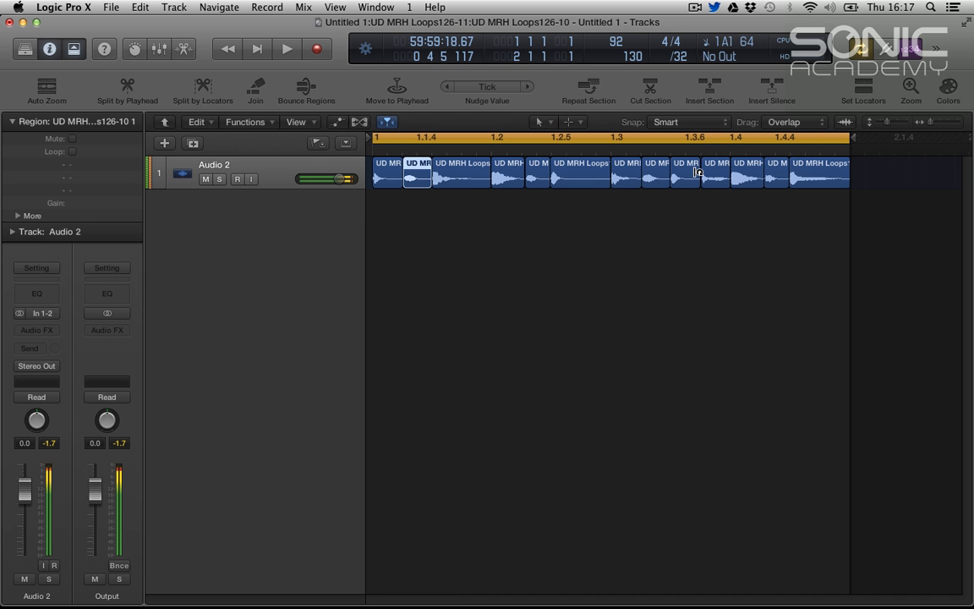
Step: Enter 128 as the project tempo and play the slices at that speed
{"action": "double_click", "coordinate": [617, 42]}
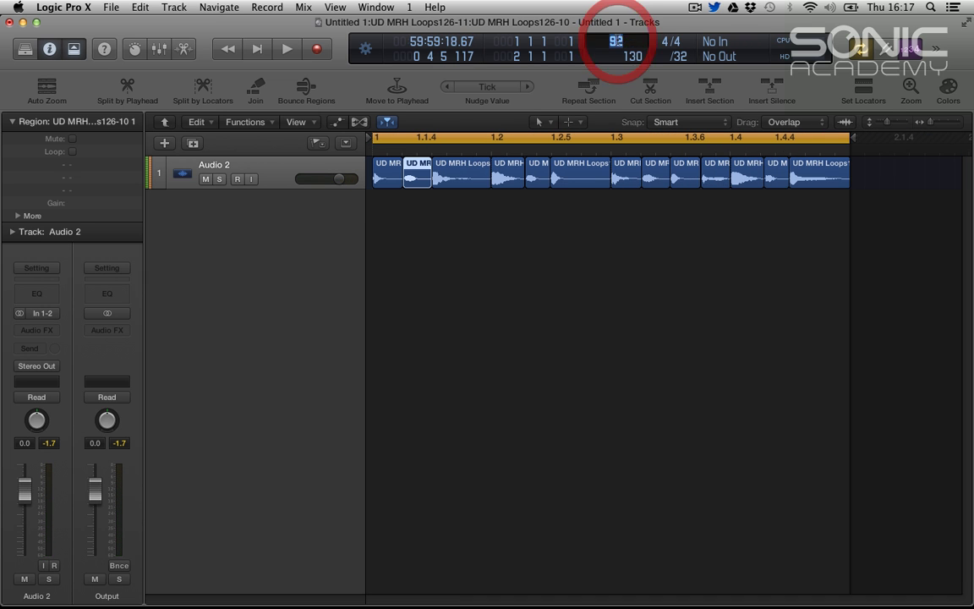
{"action": "type", "text": "128"}
{"action": "key", "text": "Return"}
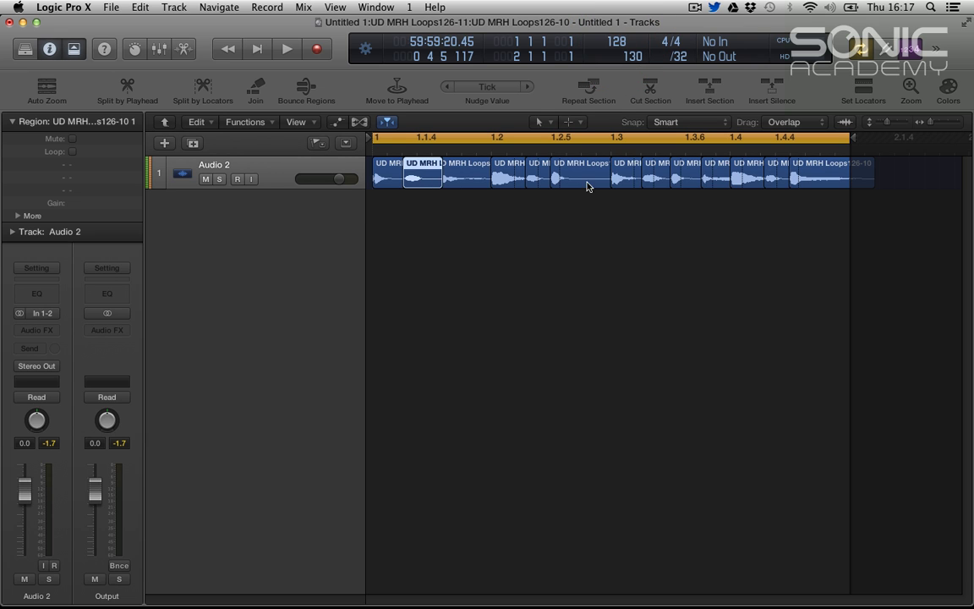
{"action": "key", "text": "space"}
{"action": "key", "text": "space"}
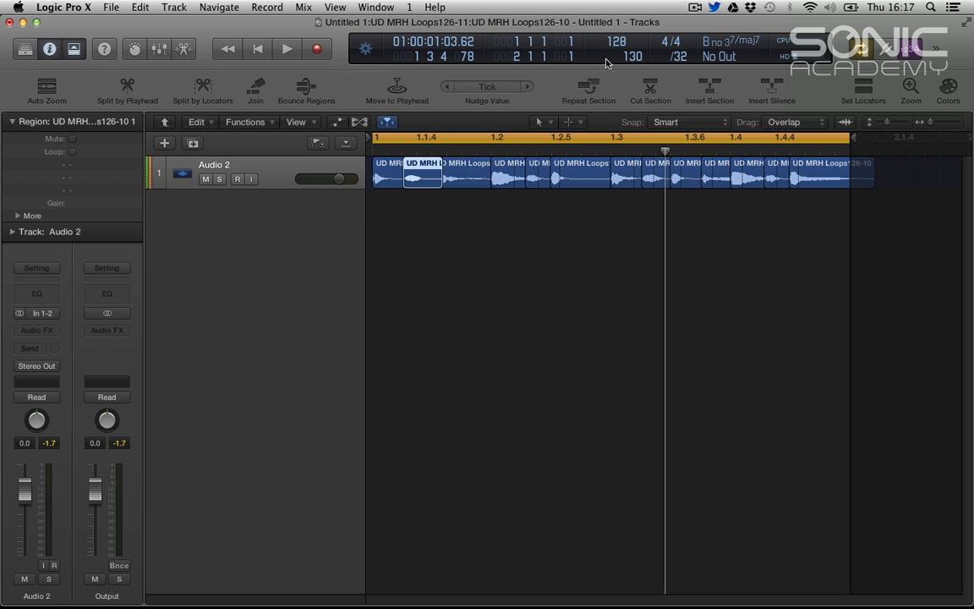
Step: Delete the second slice, move the first slice into the gap at 1.1.4, and audition
{"action": "left_click", "coordinate": [410, 205]}
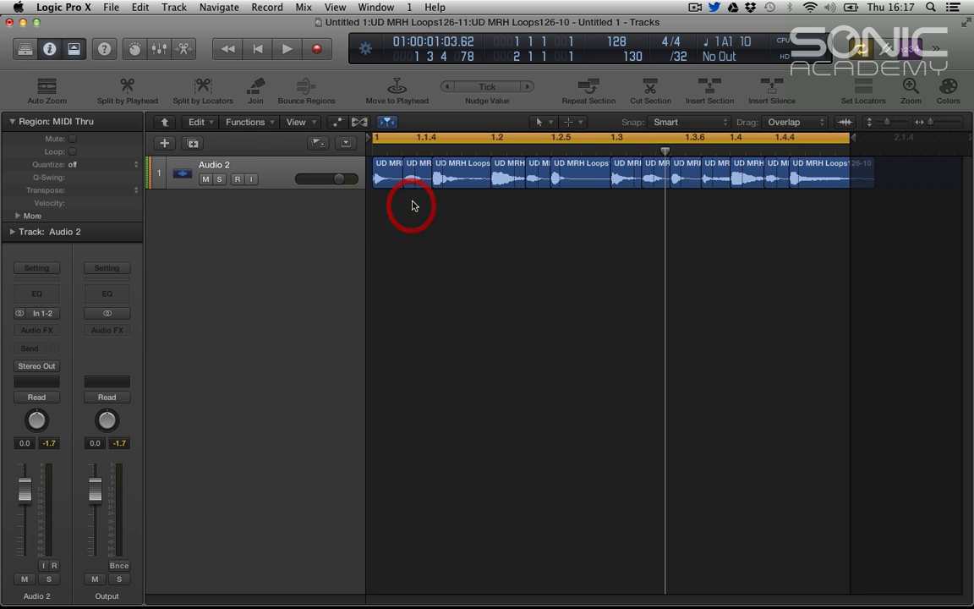
{"action": "left_click", "coordinate": [415, 184]}
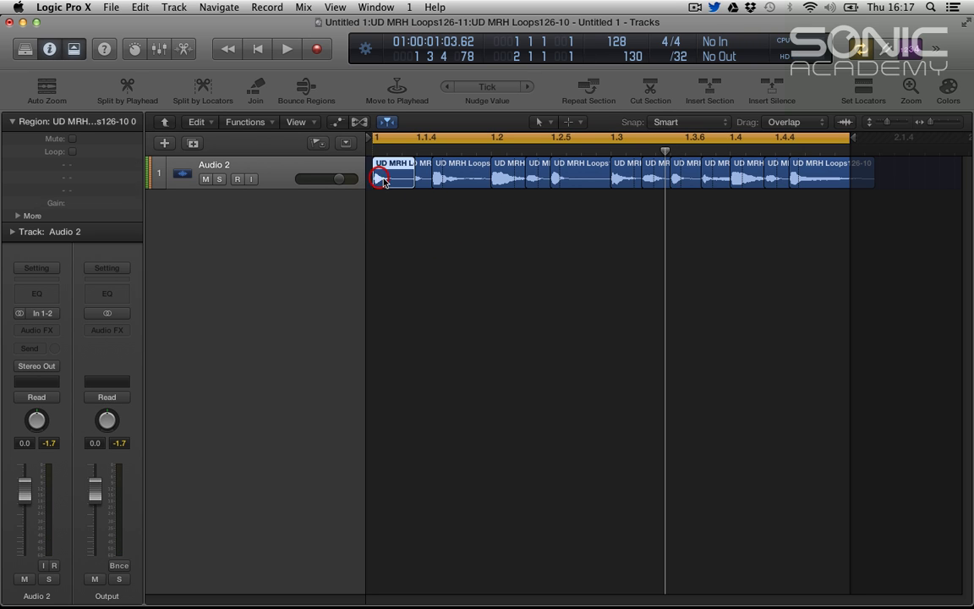
{"action": "key", "text": "Delete"}
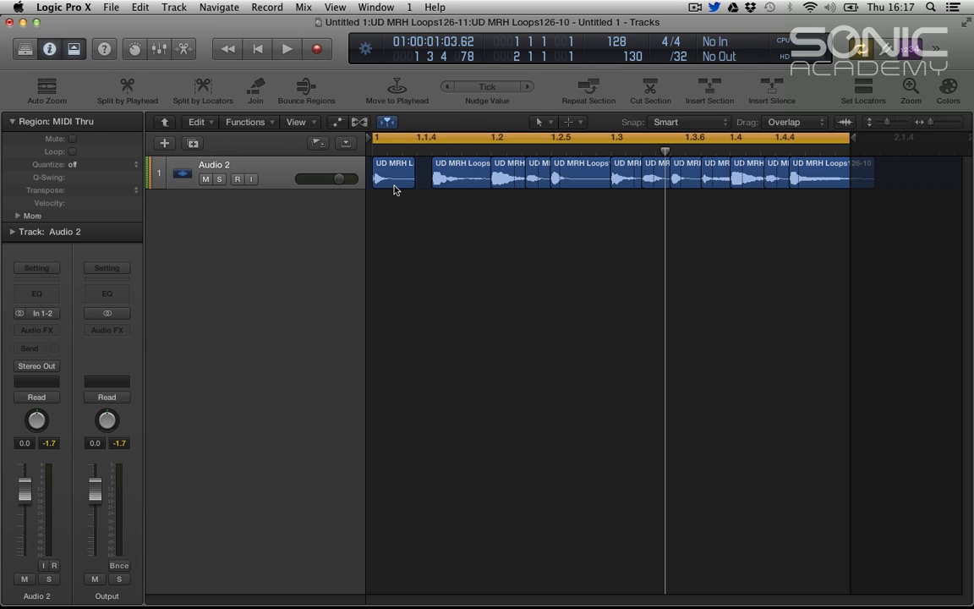
{"action": "left_click", "coordinate": [393, 187]}
{"action": "left_click_drag", "start_coordinate": [393, 188], "coordinate": [431, 191]}
{"action": "key", "text": "space"}
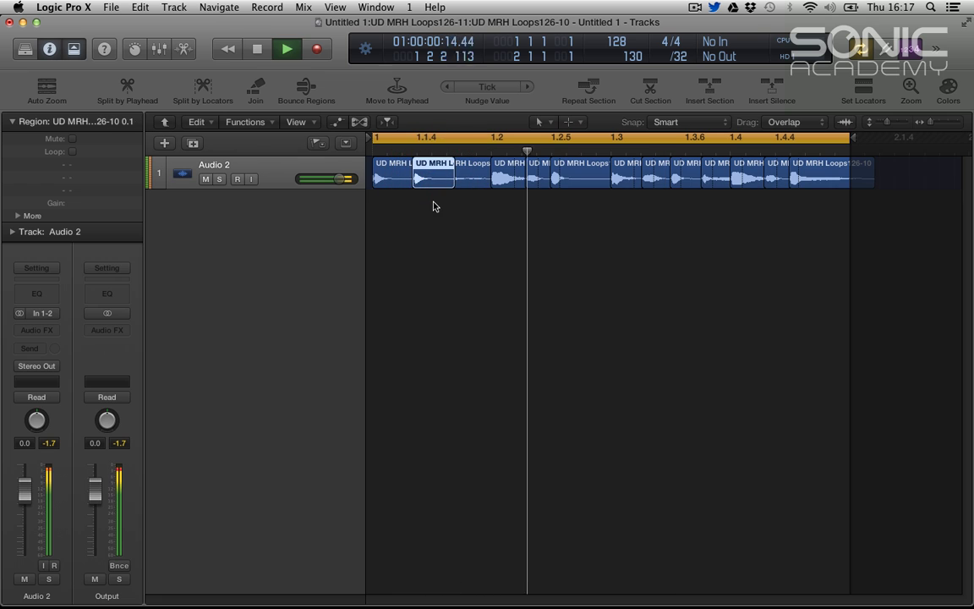
{"action": "key", "text": "space"}
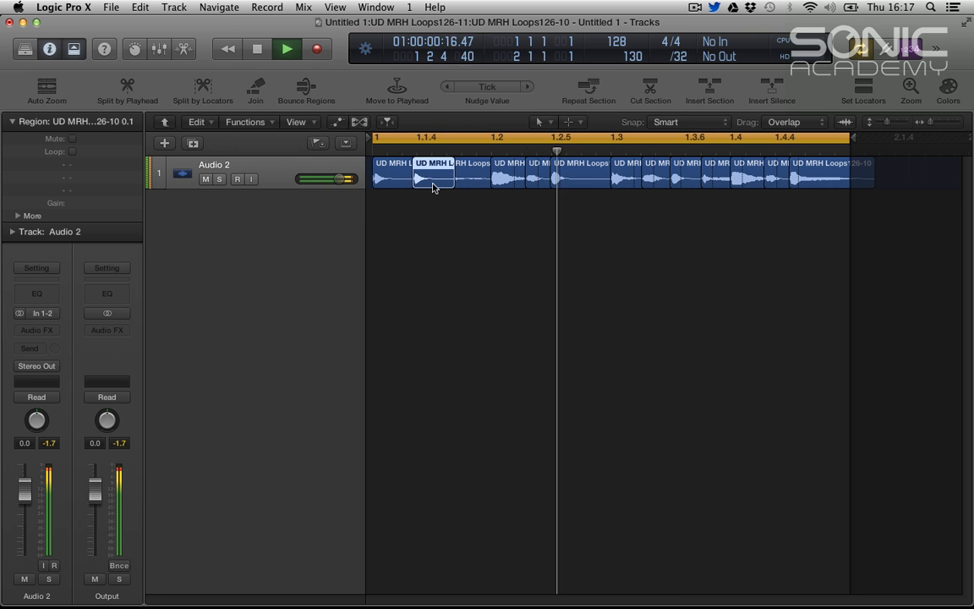
{"action": "key", "text": "space"}
Step: Use the Scissors tool to cut the slice at position 1 2 7 1
{"action": "key", "text": "t"}
{"action": "left_click", "coordinate": [572, 195]}
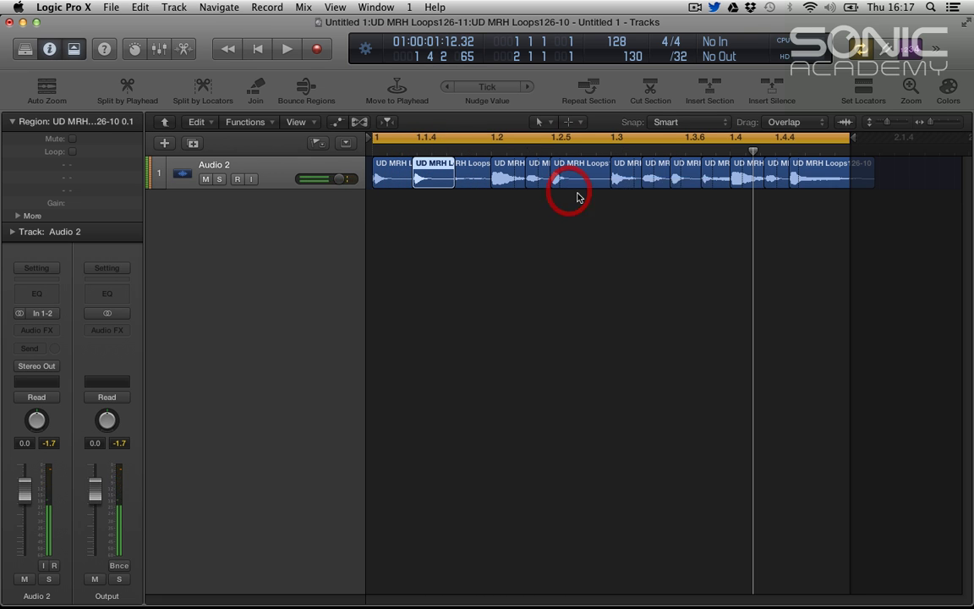
{"action": "key", "text": "t"}
{"action": "left_click", "coordinate": [560, 245]}
{"action": "left_click_drag", "start_coordinate": [568, 176], "coordinate": [570, 176]}
{"action": "key", "text": "t"}
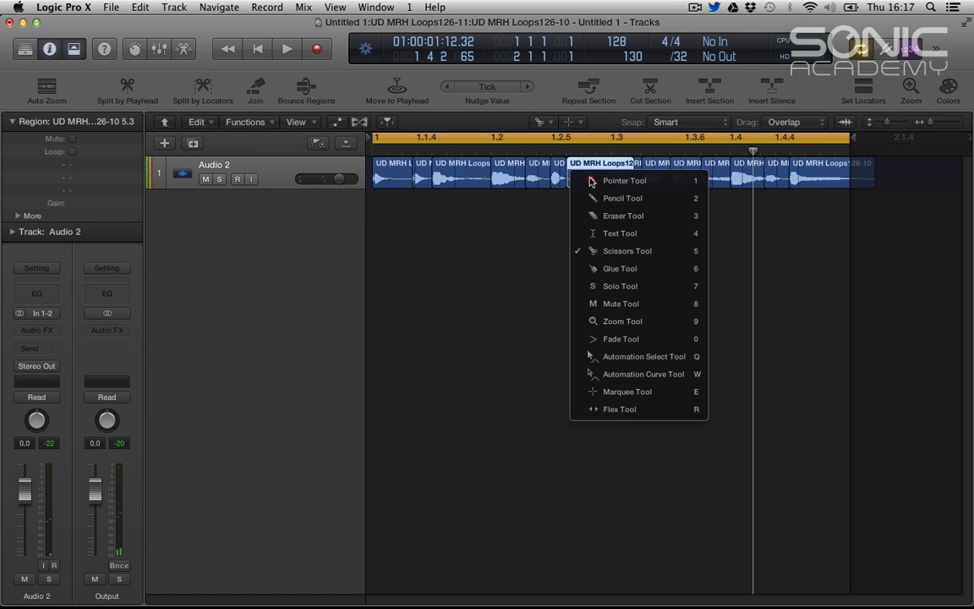
{"action": "key", "text": "t"}
{"action": "key", "text": "Return"}
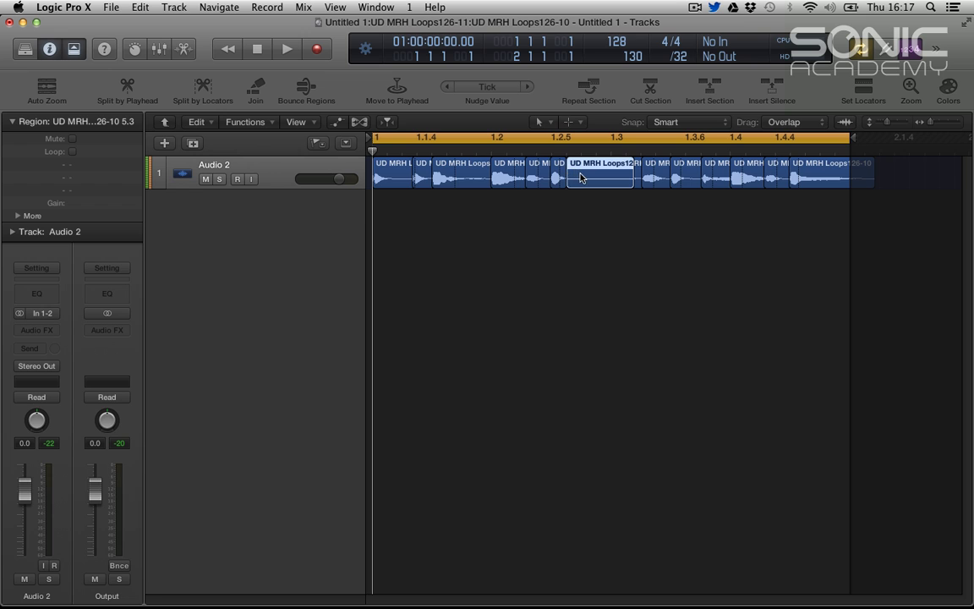
{"action": "key", "text": "t"}
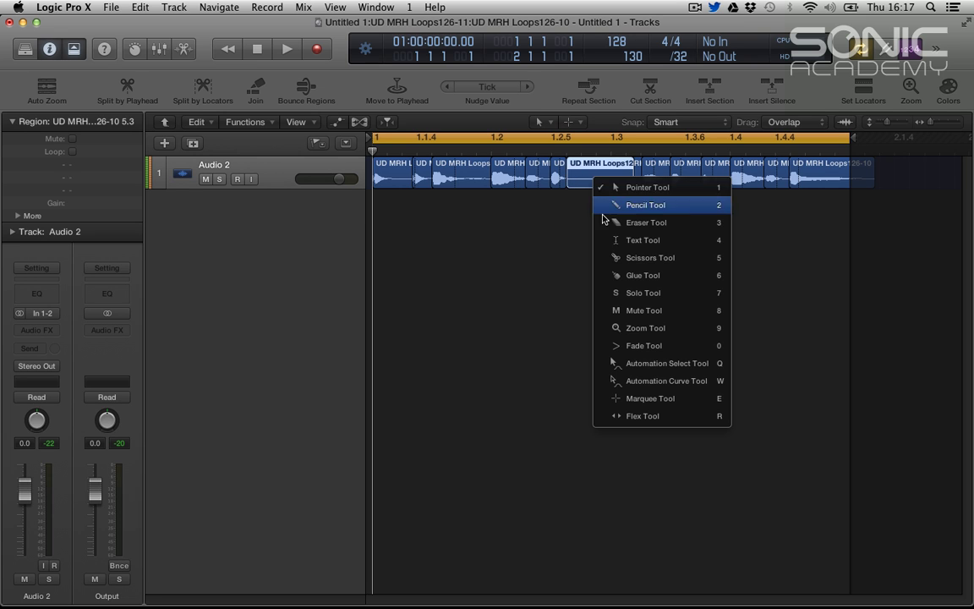
{"action": "left_click", "coordinate": [602, 260]}
{"action": "left_click_drag", "start_coordinate": [584, 186], "coordinate": [582, 184]}
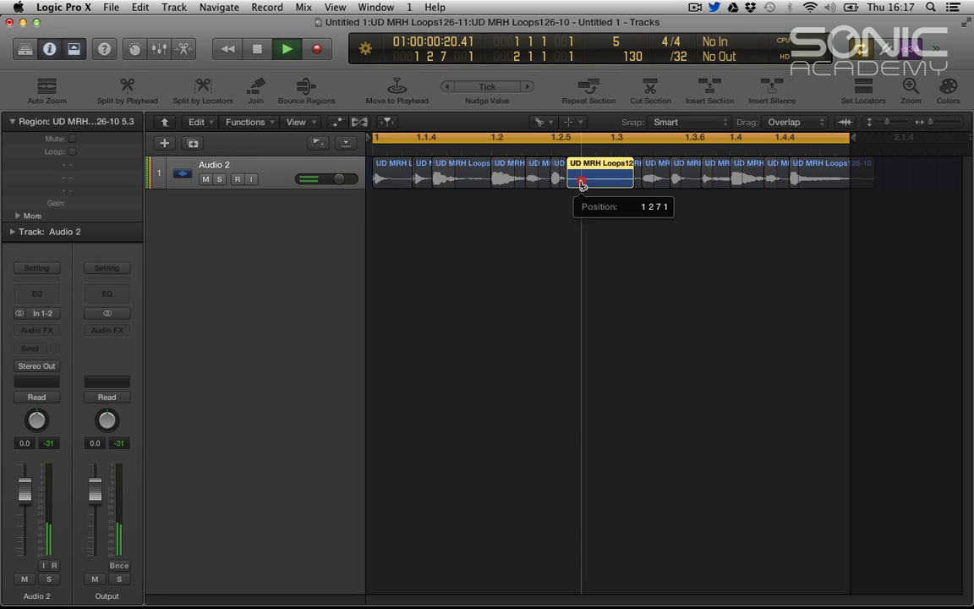
Step: Delete the piece after the cut and loop the remaining piece to fill the gap
{"action": "key", "text": "t"}
{"action": "left_click", "coordinate": [592, 189]}
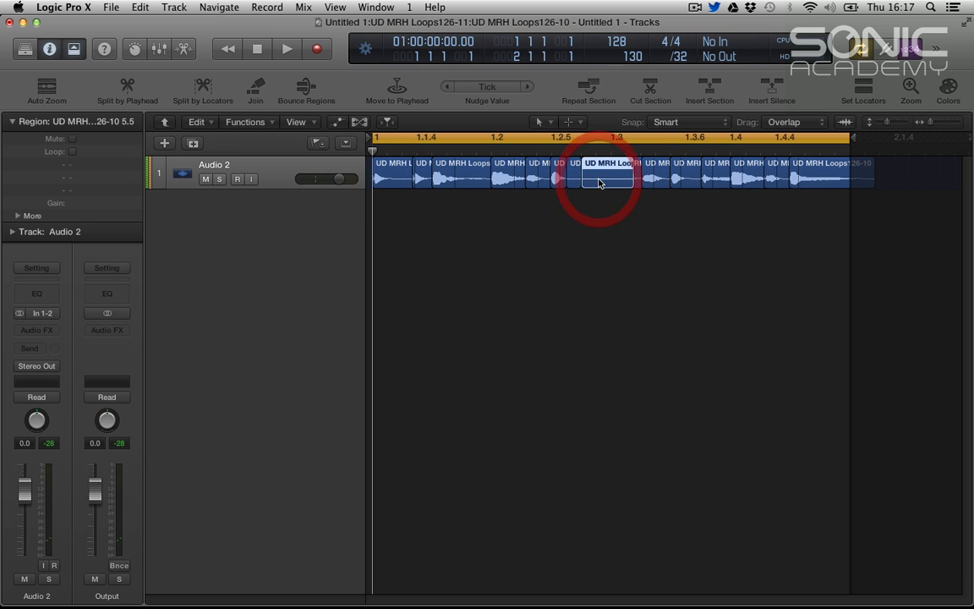
{"action": "key", "text": "Delete"}
{"action": "left_click_drag", "start_coordinate": [576, 175], "coordinate": [610, 174]}
{"action": "key", "text": "space"}
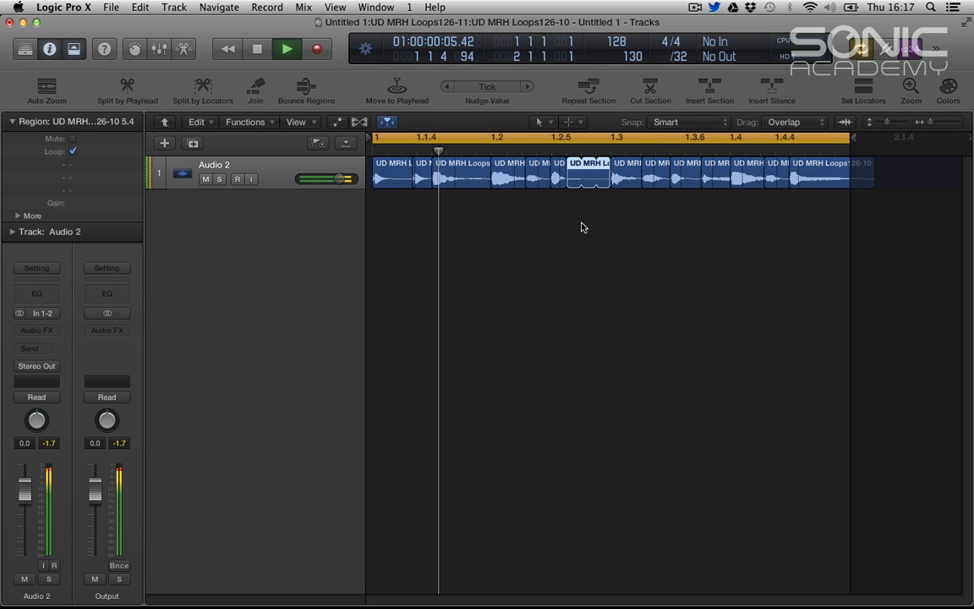
{"action": "key", "text": "Return"}
{"action": "key", "text": "space"}
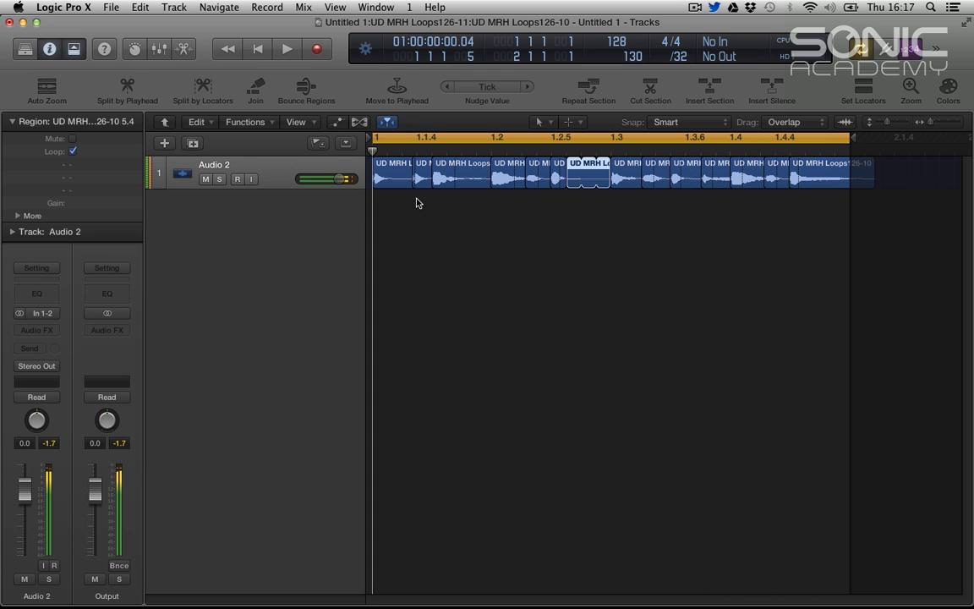
Step: Split the slices at bar 2, delete the overhang, and select all 14 regions
{"action": "left_click", "coordinate": [428, 234]}
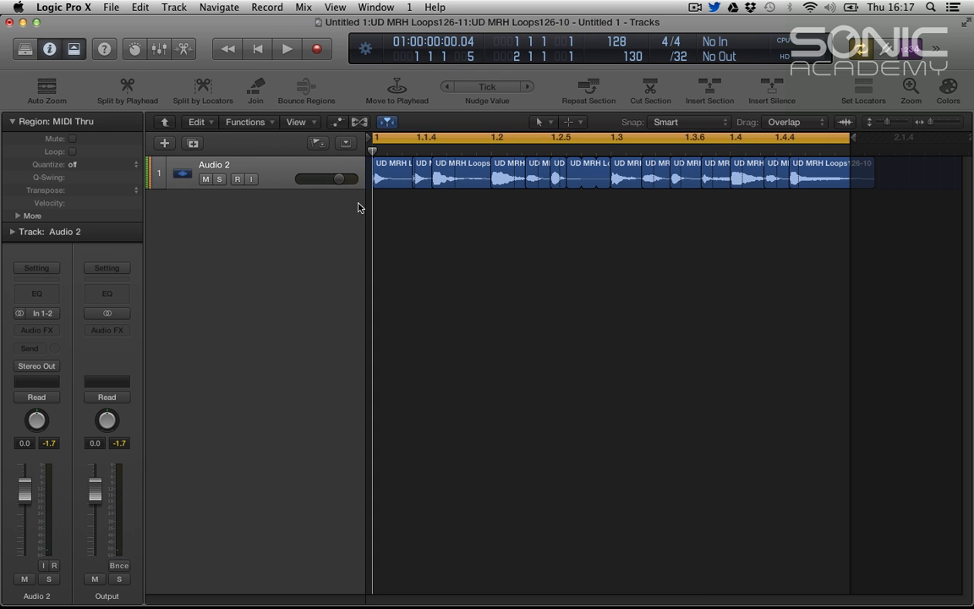
{"action": "left_click_drag", "start_coordinate": [808, 216], "coordinate": [348, 174]}
{"action": "key", "text": "t"}
{"action": "left_click", "coordinate": [468, 250]}
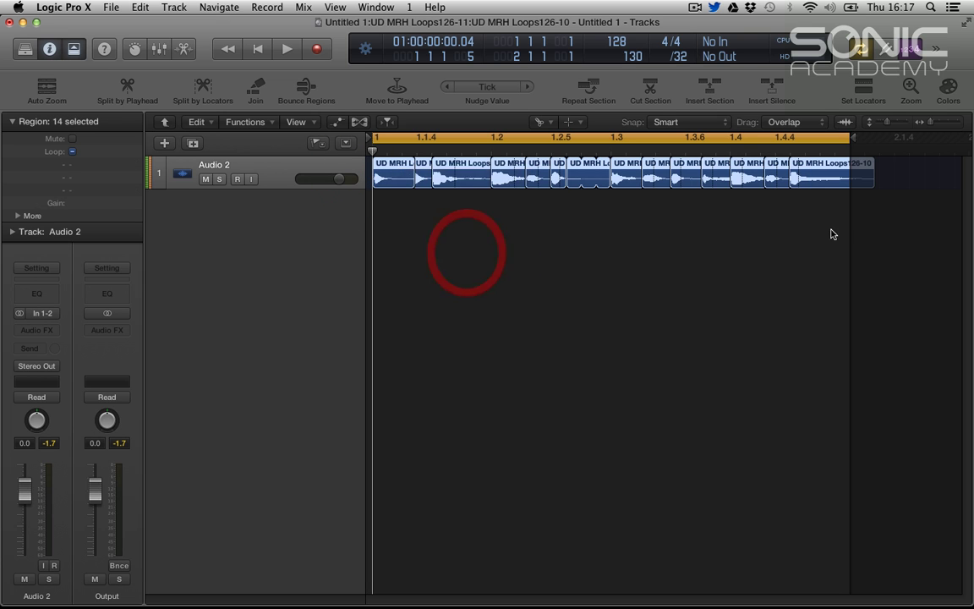
{"action": "left_click", "coordinate": [846, 226]}
{"action": "left_click", "coordinate": [852, 185]}
{"action": "key", "text": "t"}
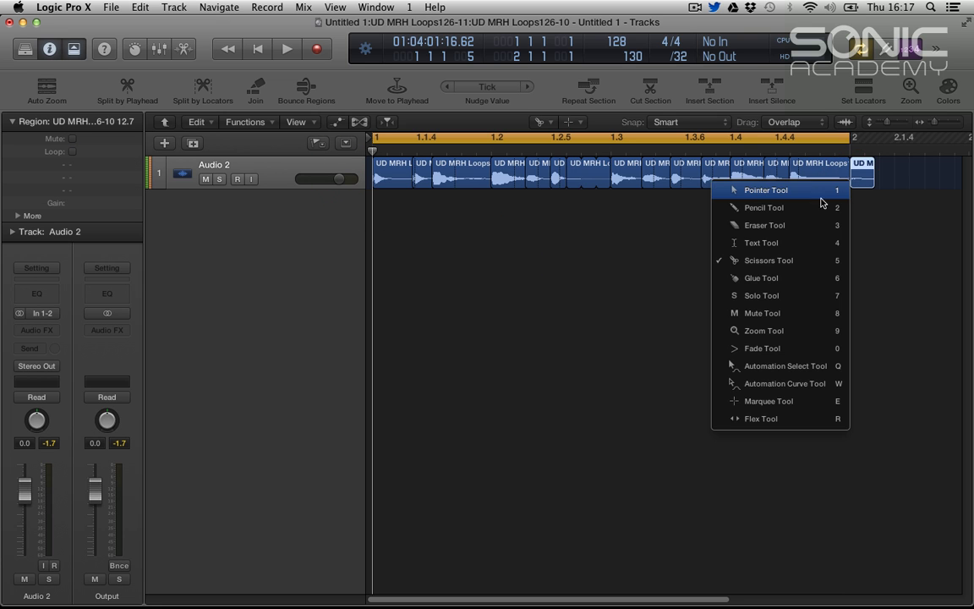
{"action": "left_click", "coordinate": [811, 191]}
{"action": "key", "text": "Delete"}
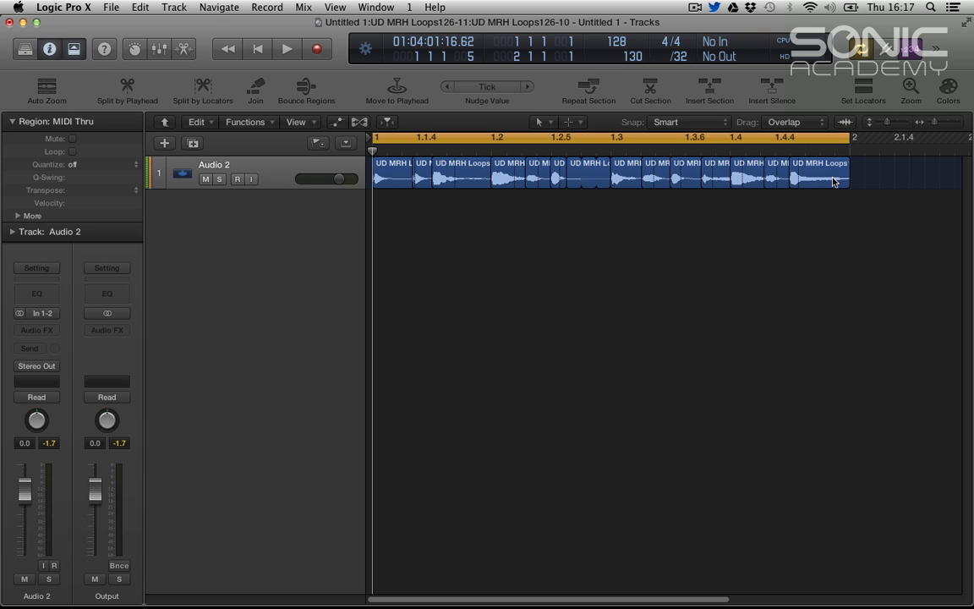
{"action": "left_click_drag", "start_coordinate": [834, 221], "coordinate": [399, 194]}
Step: Join the 14 selected slices into a new audio file, UD MRH Loops126-10 0, and play it
{"action": "key", "text": "t"}
{"action": "left_click", "coordinate": [355, 211]}
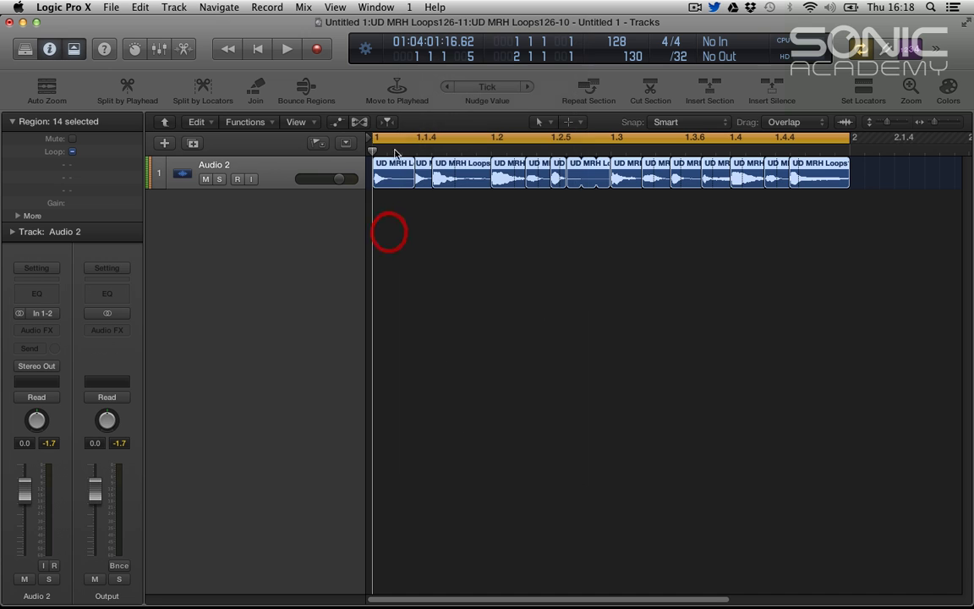
{"action": "left_click", "coordinate": [255, 89]}
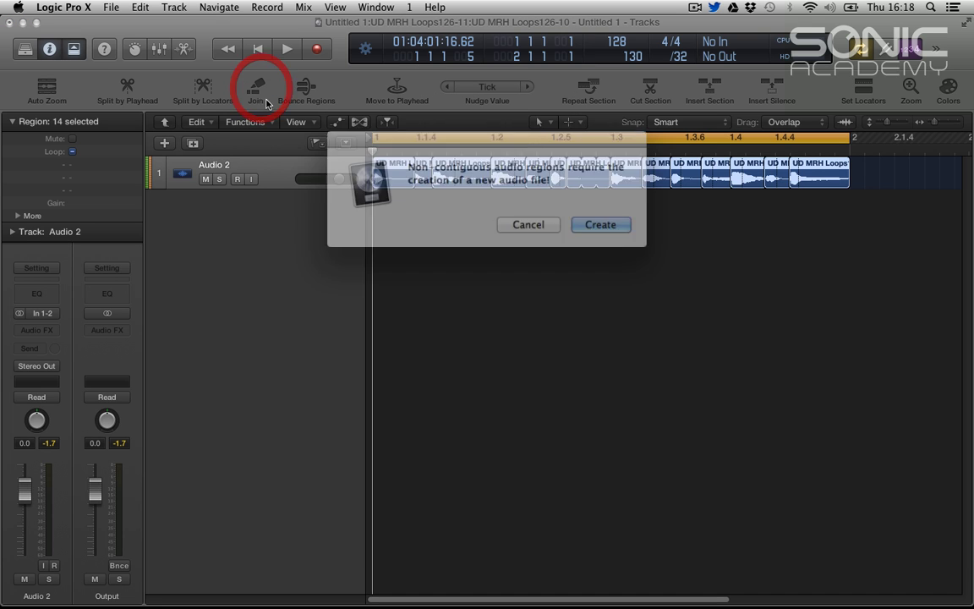
{"action": "left_click", "coordinate": [596, 222]}
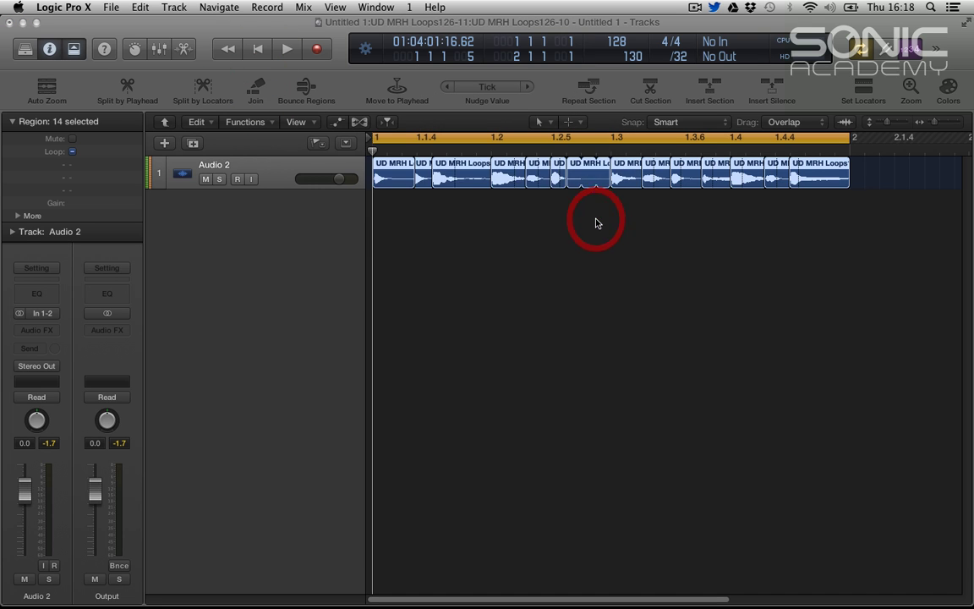
{"action": "left_click", "coordinate": [544, 178]}
{"action": "key", "text": "space"}
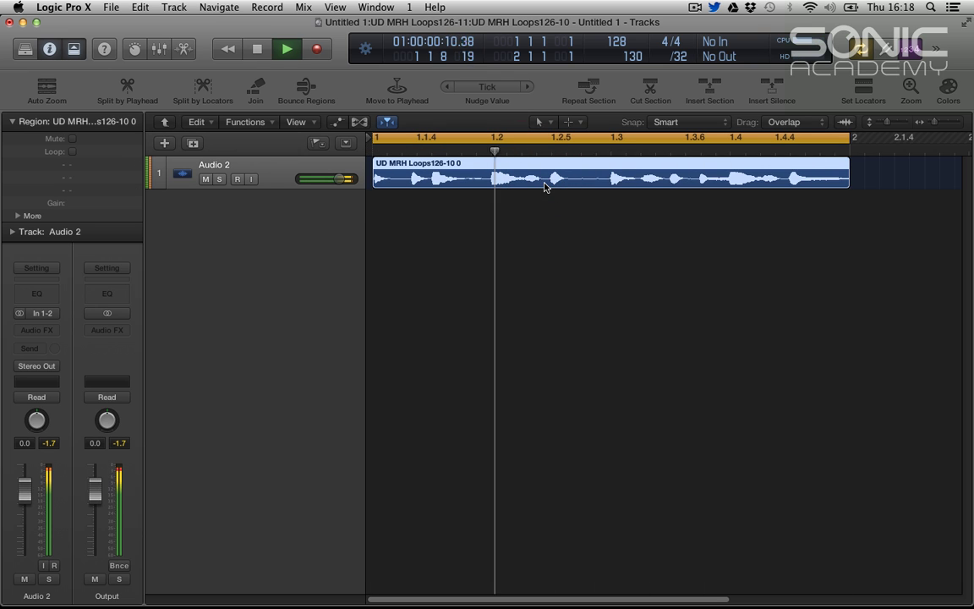
{"action": "key", "text": "space"}
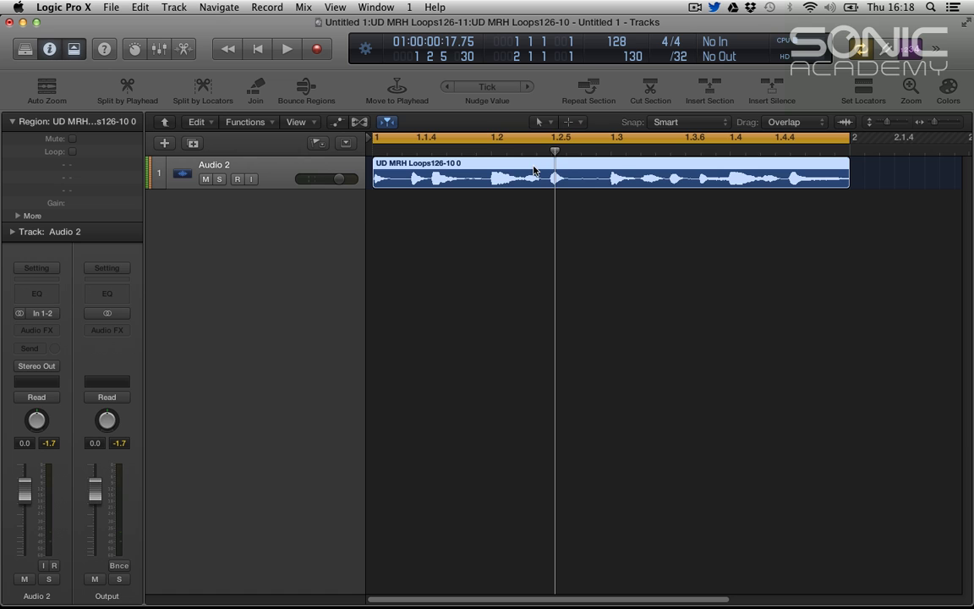
{"action": "left_click", "coordinate": [533, 171]}
Step: Start adding the joined region to the Apple Loops Library, naming it Edit MRH Lopp
{"action": "key", "text": "space"}
{"action": "right_click", "coordinate": [533, 169]}
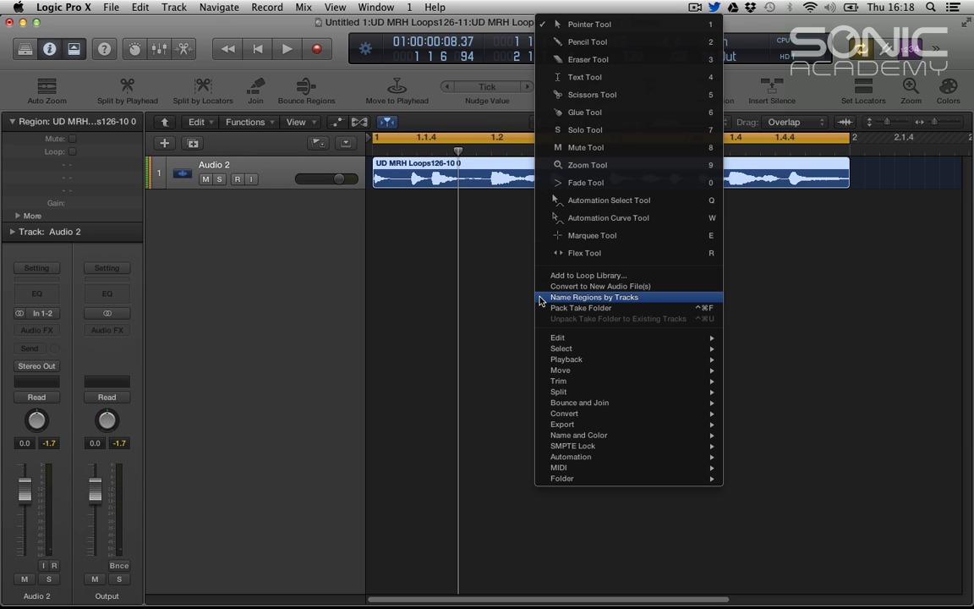
{"action": "left_click", "coordinate": [562, 275]}
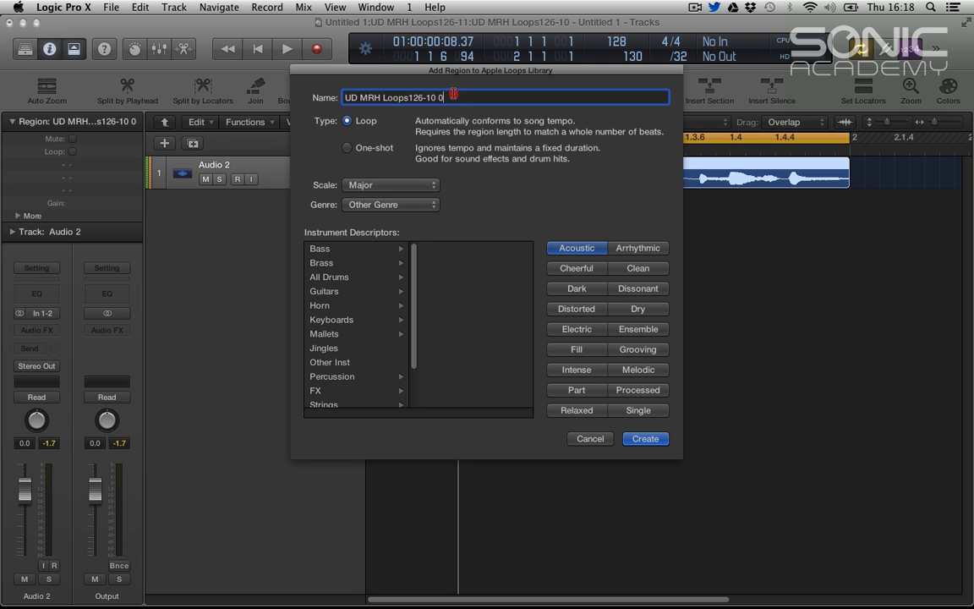
{"action": "type", "text": "Edit"}
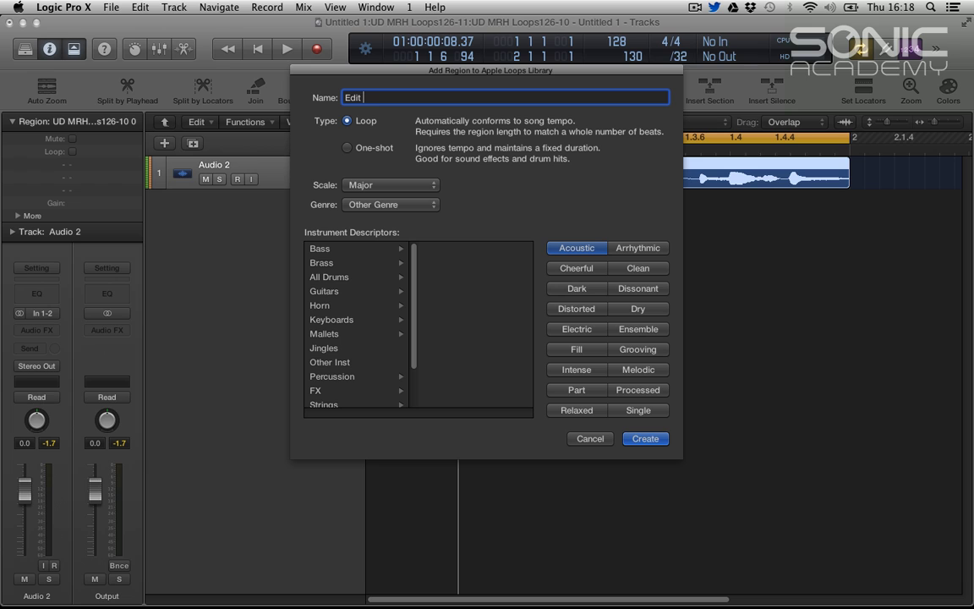
{"action": "type", "text": " MRH Lopp"}
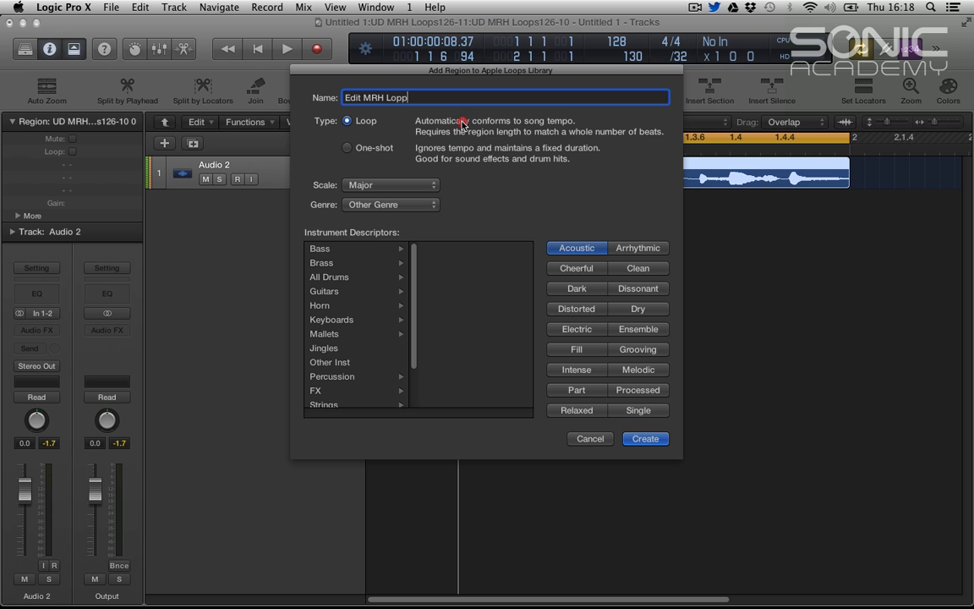
{"action": "left_click", "coordinate": [463, 165]}
Step: Keep the scale Major, set genre to Electronic, and tag the instrument as All Drums > Beats
{"action": "left_click", "coordinate": [354, 183]}
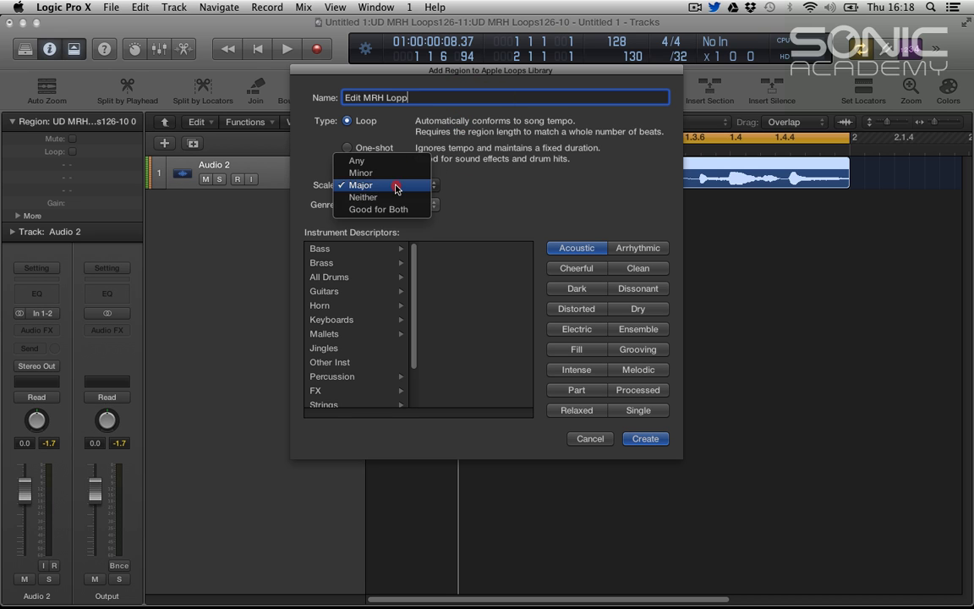
{"action": "left_click", "coordinate": [357, 186]}
{"action": "left_click", "coordinate": [431, 207]}
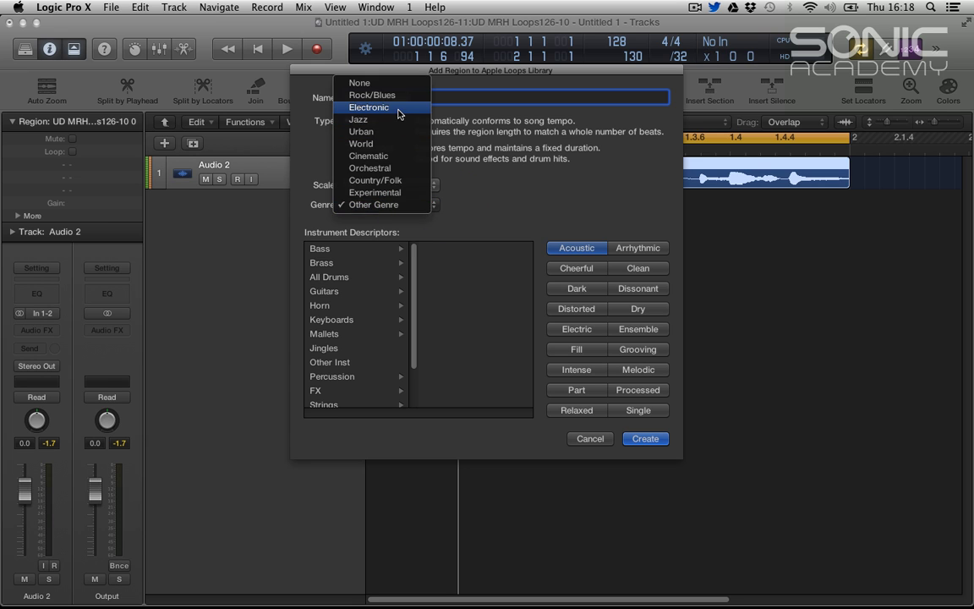
{"action": "left_click", "coordinate": [394, 107]}
{"action": "left_click", "coordinate": [376, 276]}
{"action": "left_click", "coordinate": [437, 263]}
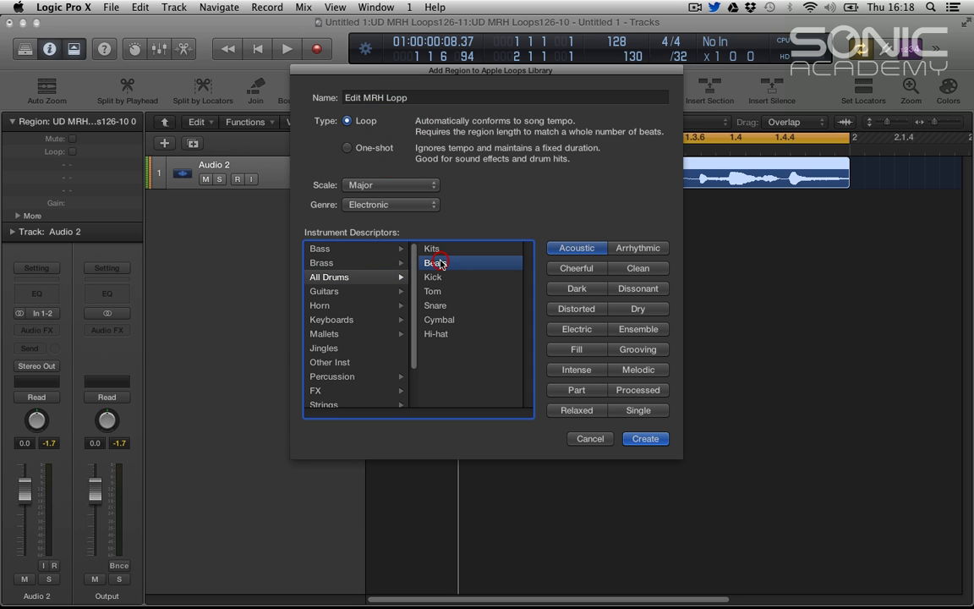
Step: Tick the Cheerful, Electric, Grooving and Processed descriptors and create the Apple Loop
{"action": "left_click", "coordinate": [578, 268]}
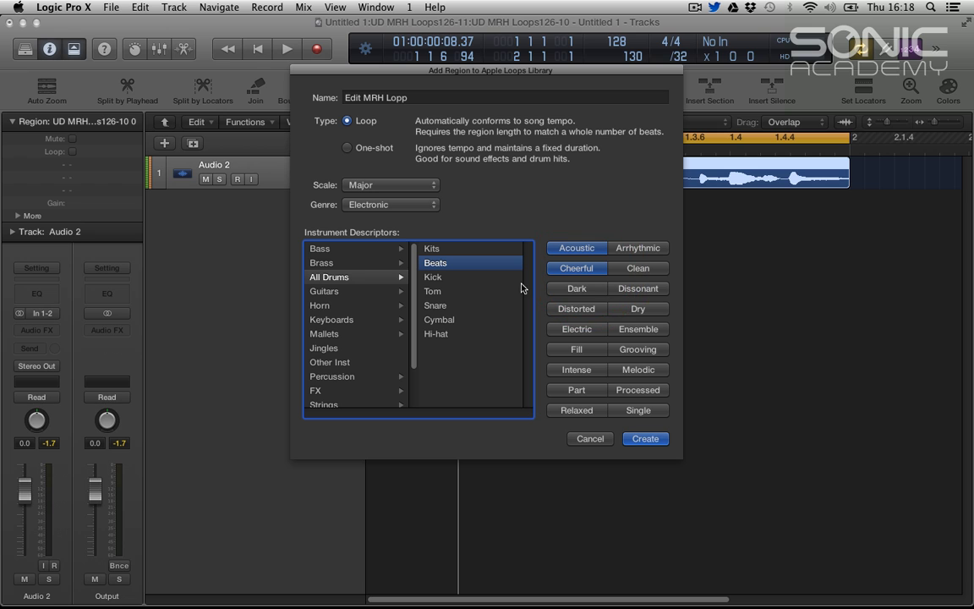
{"action": "left_click", "coordinate": [578, 328]}
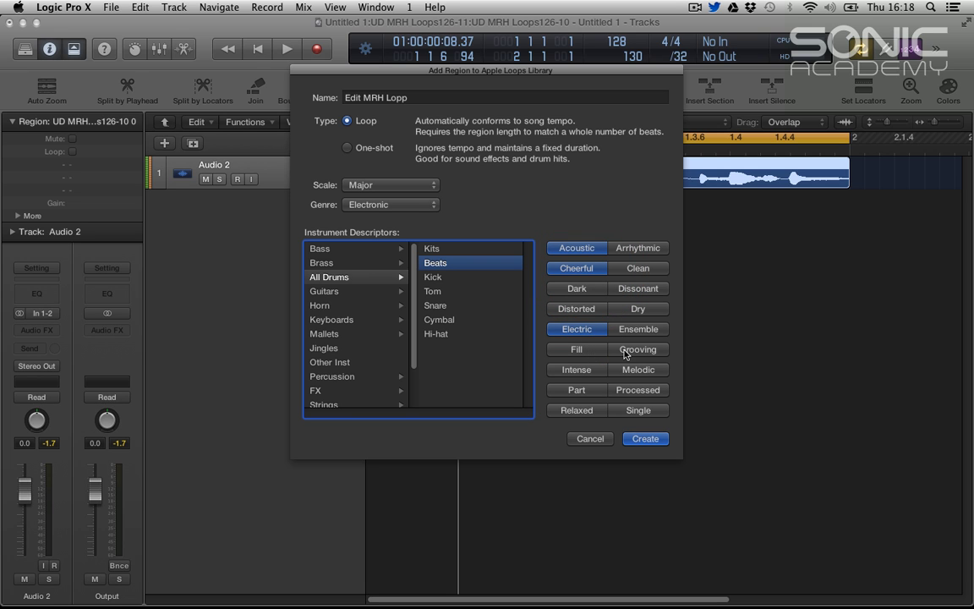
{"action": "left_click", "coordinate": [626, 351]}
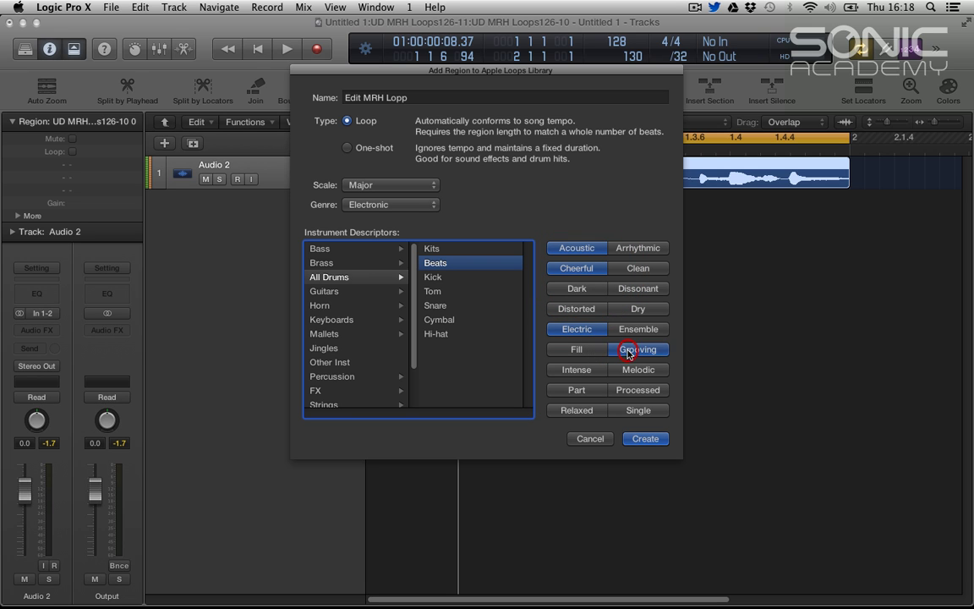
{"action": "left_click", "coordinate": [627, 411]}
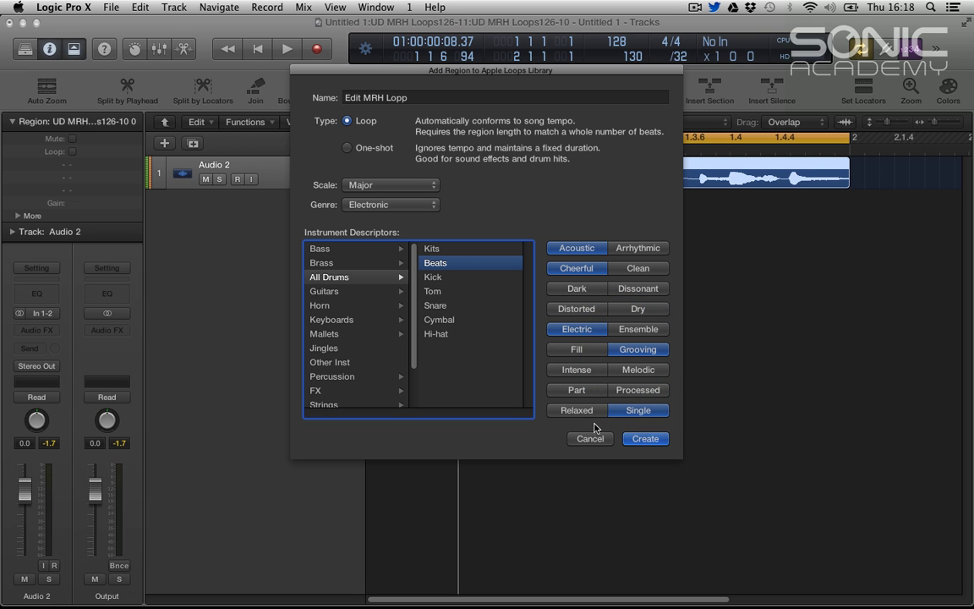
{"action": "left_click", "coordinate": [580, 394]}
{"action": "left_click", "coordinate": [635, 391]}
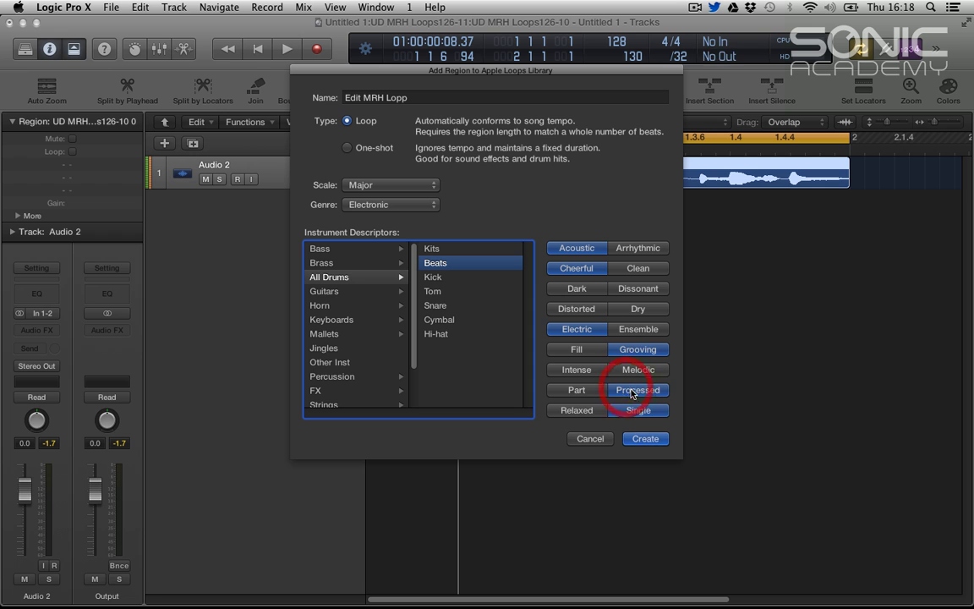
{"action": "left_click", "coordinate": [630, 412]}
{"action": "left_click", "coordinate": [643, 439]}
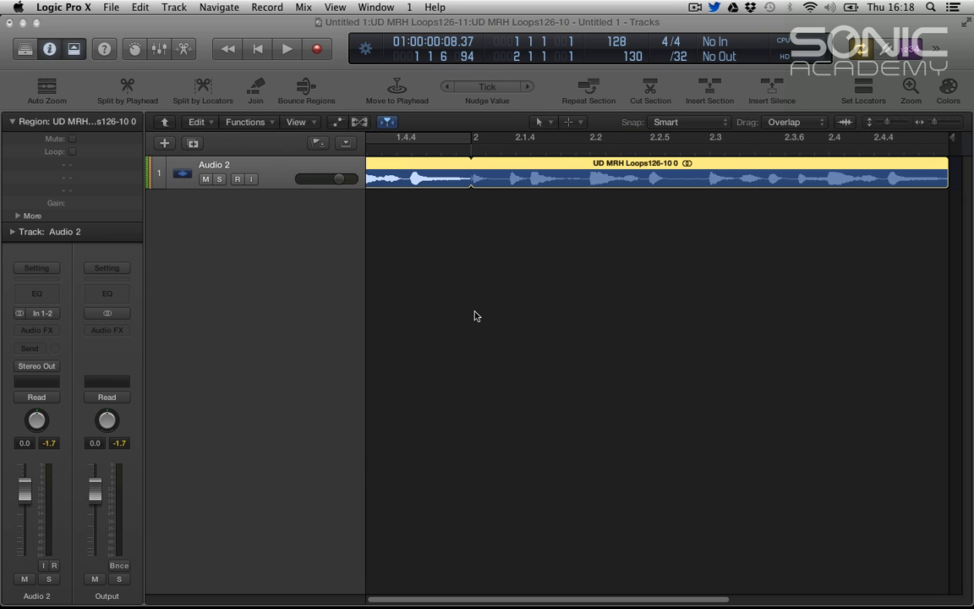
Step: Loop playback over bars 1 to 2 and audition the joined region
{"action": "left_click", "coordinate": [488, 275]}
{"action": "key", "text": "u"}
{"action": "key", "text": "z"}
{"action": "key", "text": "space"}
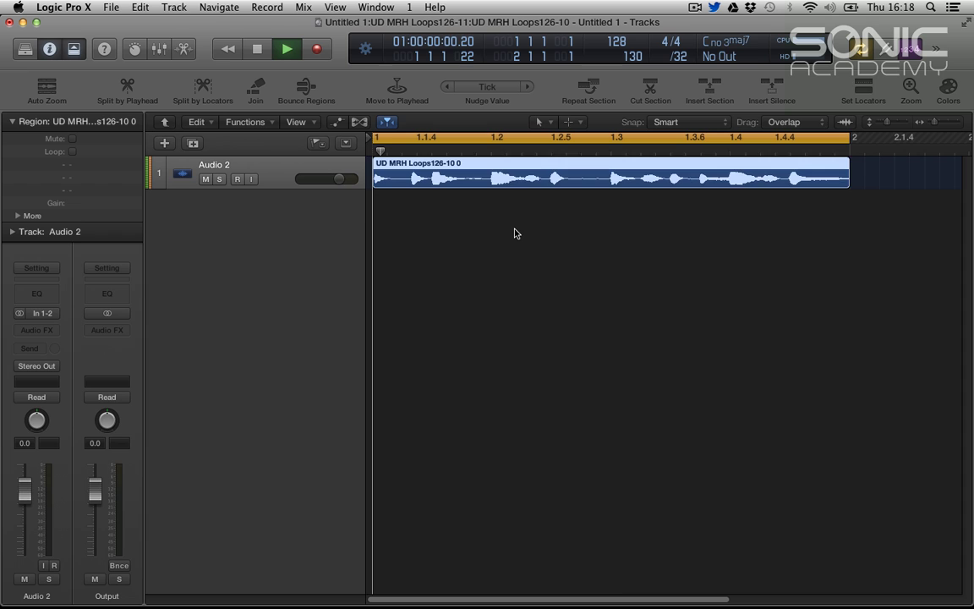
{"action": "left_click", "coordinate": [514, 282]}
{"action": "key", "text": "space"}
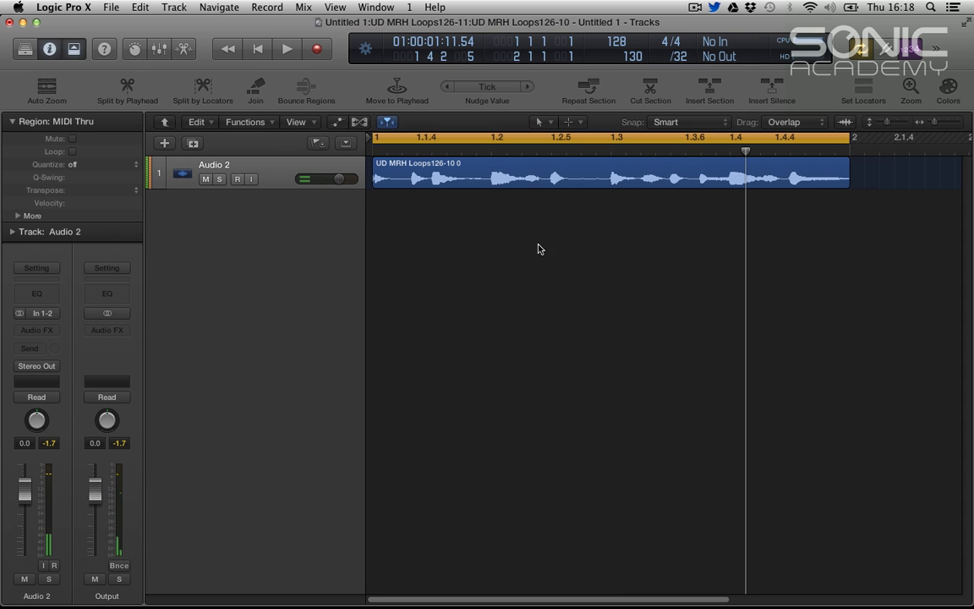
{"action": "left_click", "coordinate": [650, 178]}
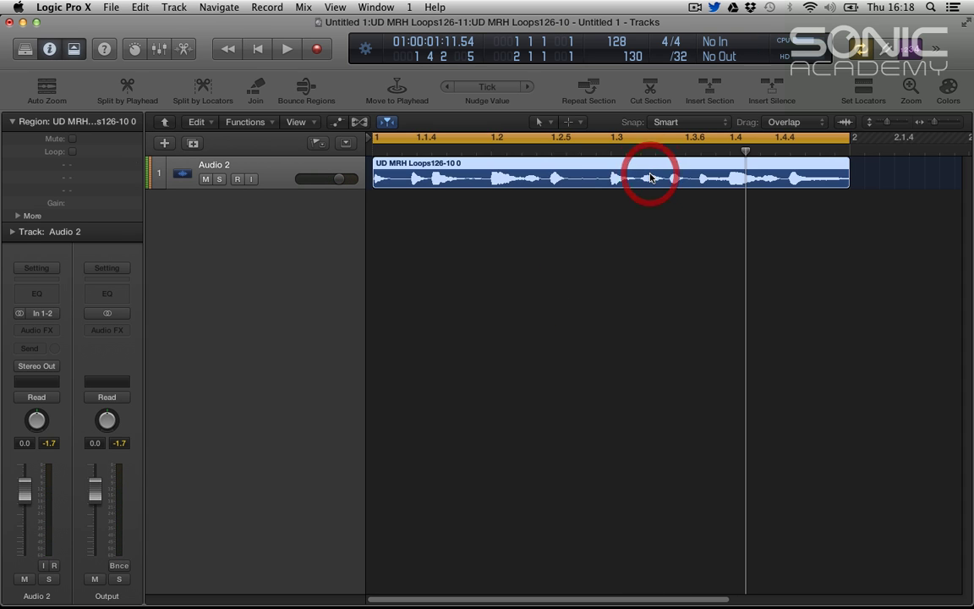
Step: Show the Loop Browser's My Loops library, preview Edit MRH Lopp, and reselect the original region
{"action": "left_click", "coordinate": [918, 54]}
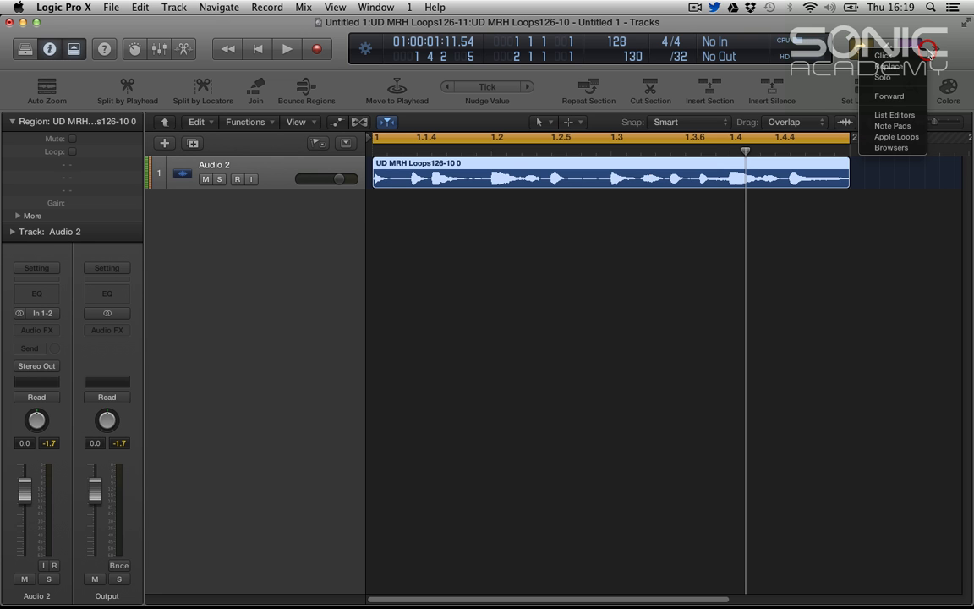
{"action": "left_click", "coordinate": [909, 137]}
{"action": "left_click", "coordinate": [830, 125]}
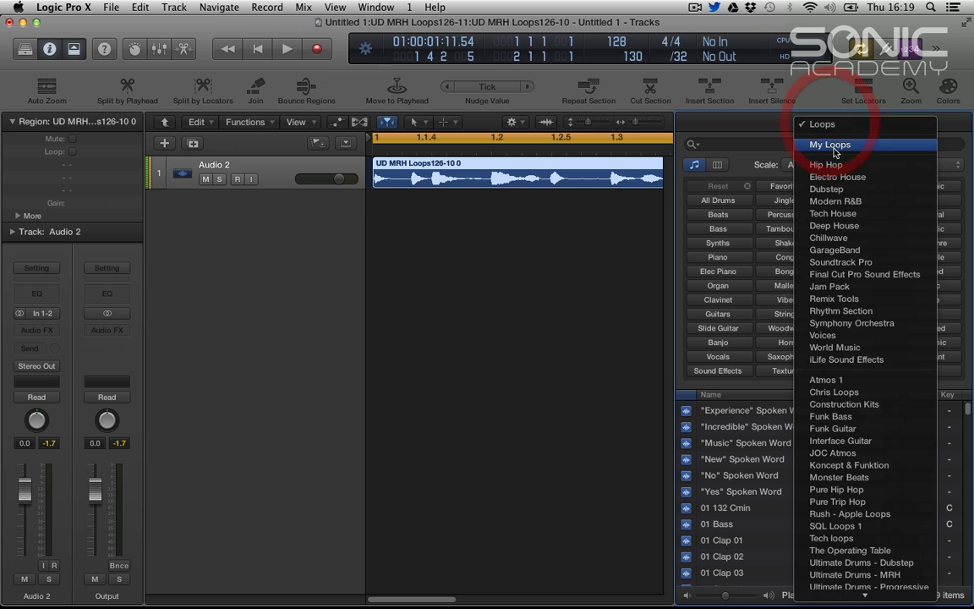
{"action": "left_click", "coordinate": [750, 137]}
{"action": "scroll", "coordinate": [751, 450], "scroll_direction": "up", "scroll_amount": 2}
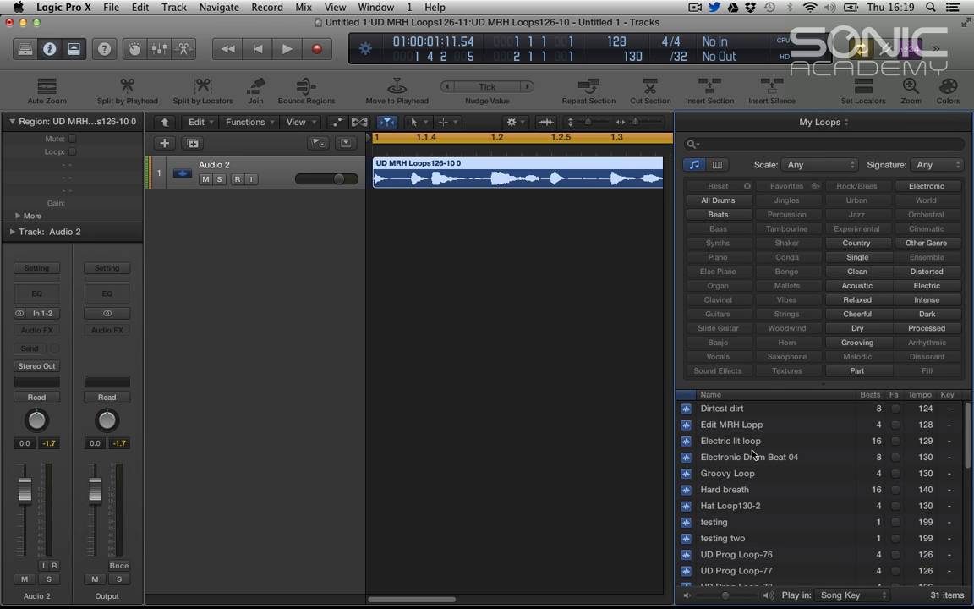
{"action": "left_click", "coordinate": [723, 426]}
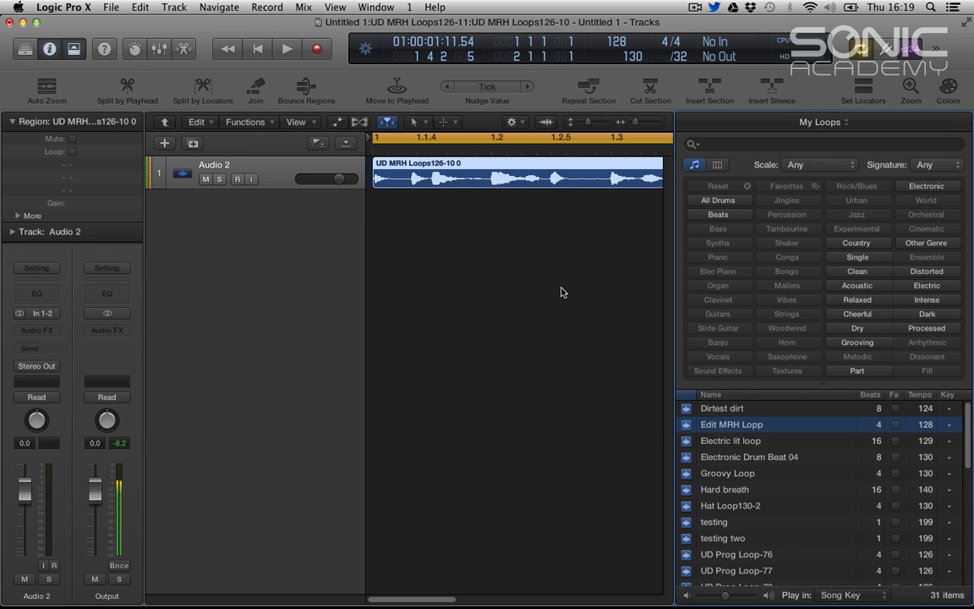
{"action": "left_click", "coordinate": [500, 232]}
{"action": "left_click", "coordinate": [498, 168]}
Step: Delete the original region, drop Edit MRH Lopp at bar 1 on a new track, and play it
{"action": "key", "text": "Delete"}
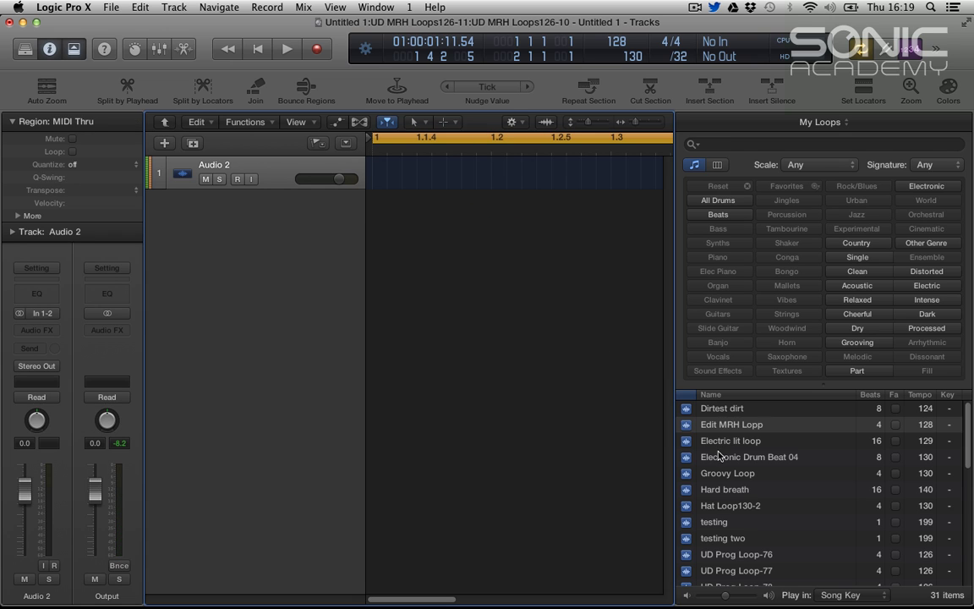
{"action": "left_click_drag", "start_coordinate": [722, 430], "coordinate": [383, 204]}
{"action": "left_click", "coordinate": [284, 201]}
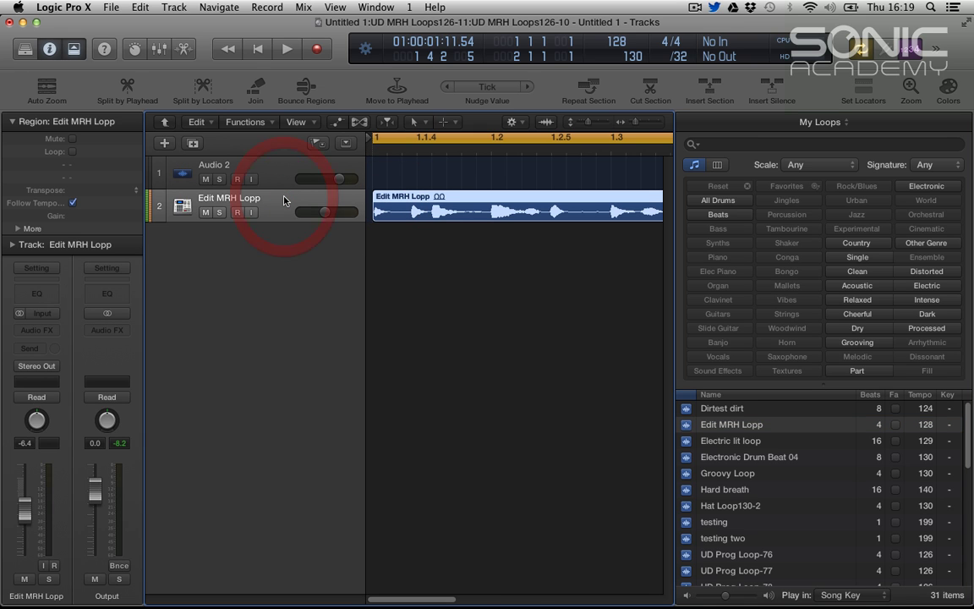
{"action": "key", "text": "z"}
{"action": "key", "text": "space"}
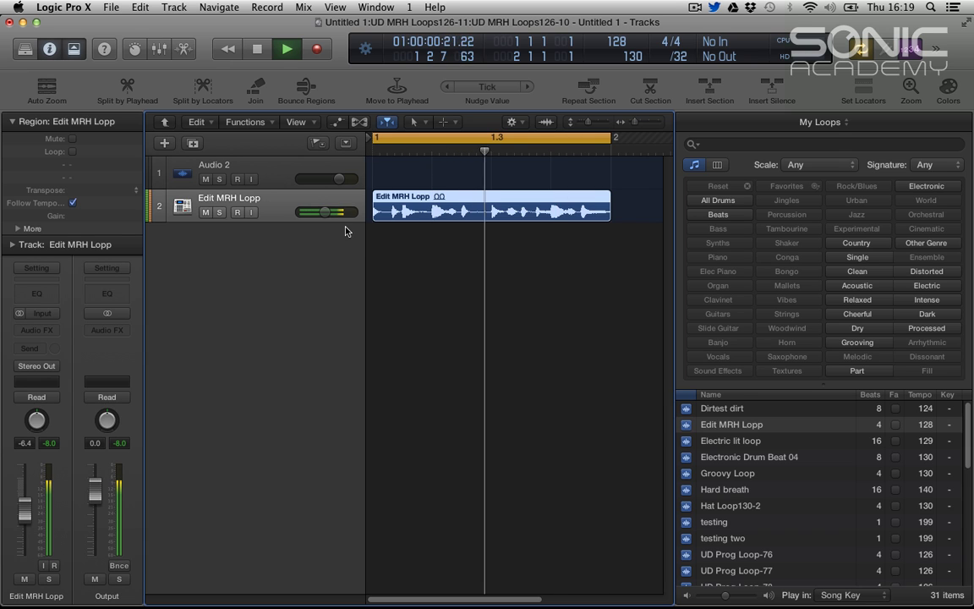
{"action": "left_click", "coordinate": [500, 258]}
{"action": "key", "text": "space"}
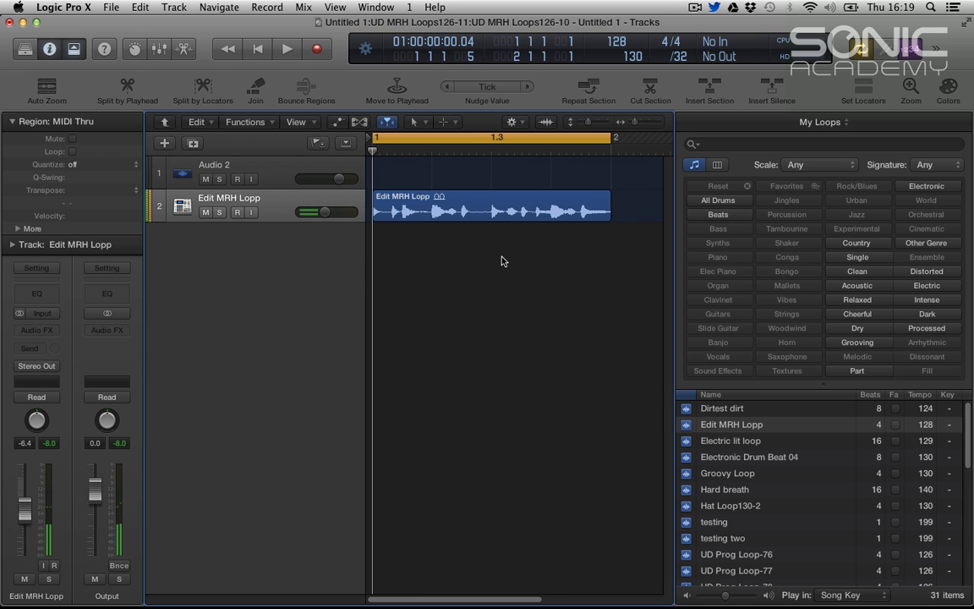